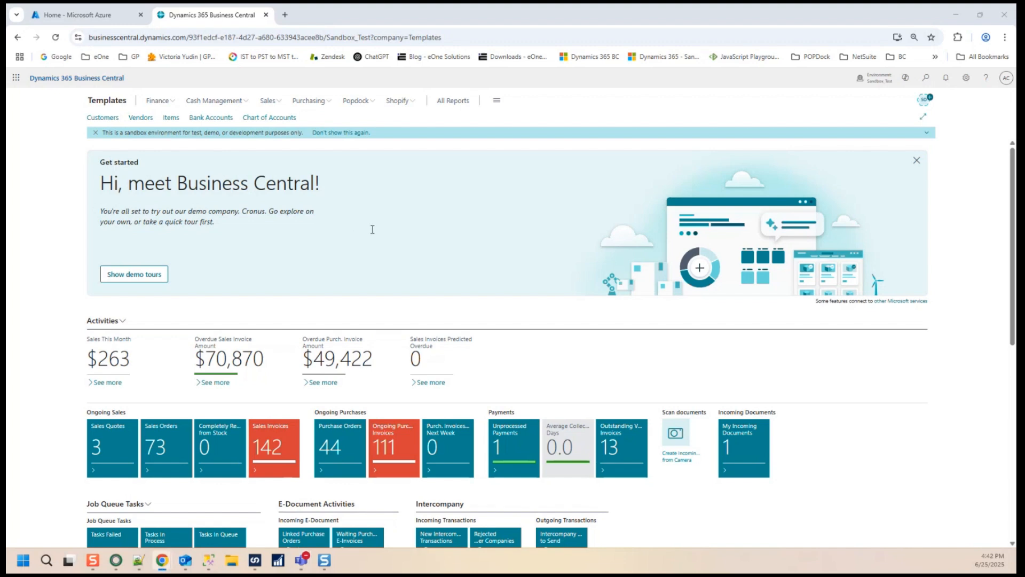
- Review the Microsoft Learn article on service-to-service authentication, covering the Entra app registration, API permissions and Business Central setup tasks
{"action": "double_click", "coordinate": [448, 229]}
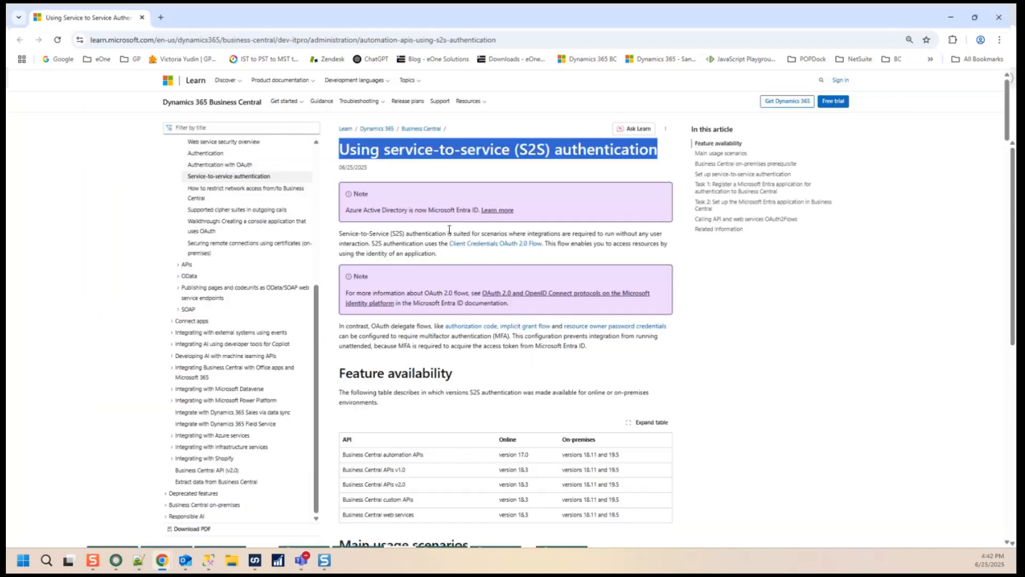
{"action": "left_click", "coordinate": [824, 294]}
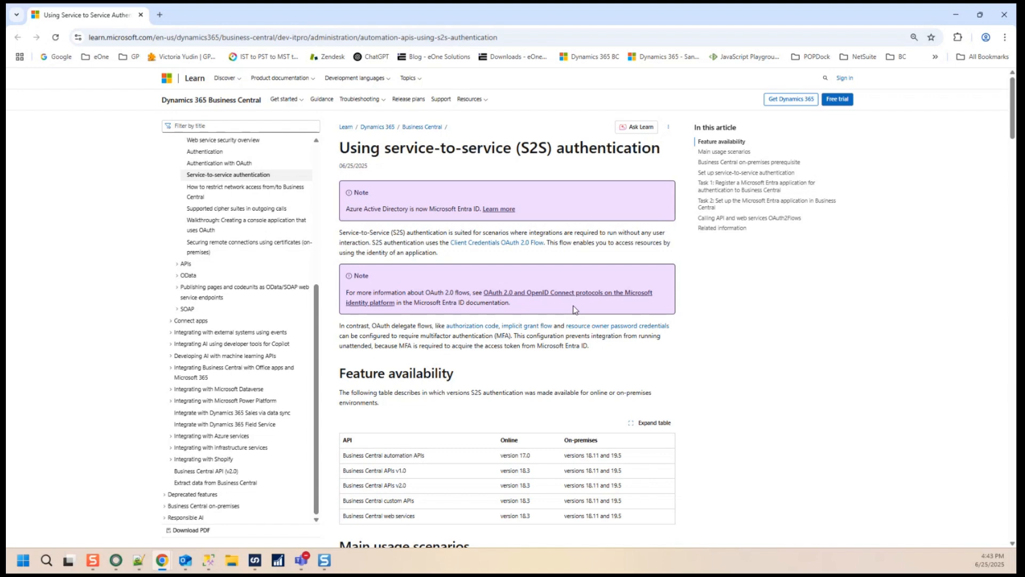
{"action": "scroll", "coordinate": [573, 308], "scroll_direction": "down", "scroll_amount": 3}
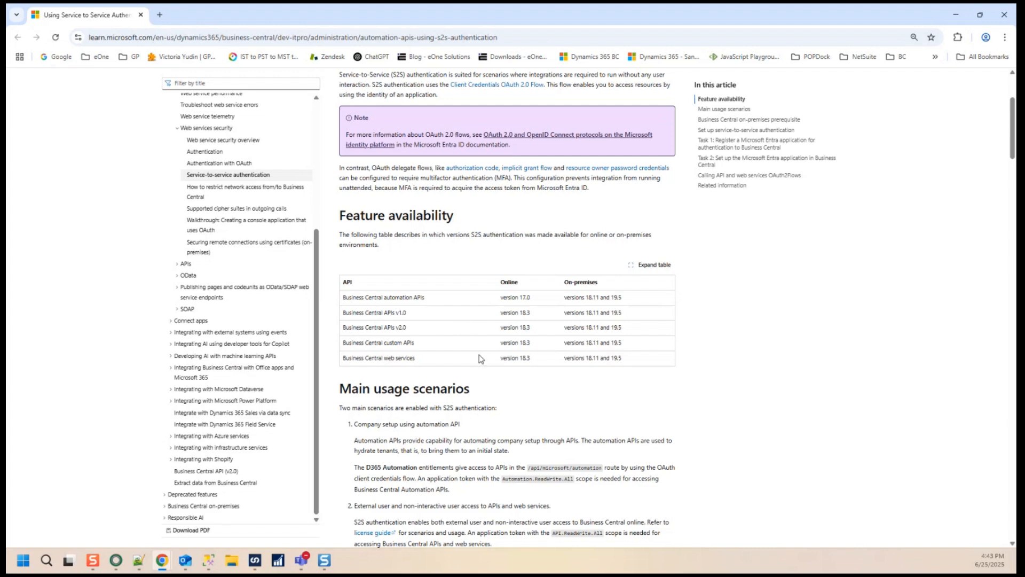
{"action": "scroll", "coordinate": [481, 359], "scroll_direction": "down", "scroll_amount": 8}
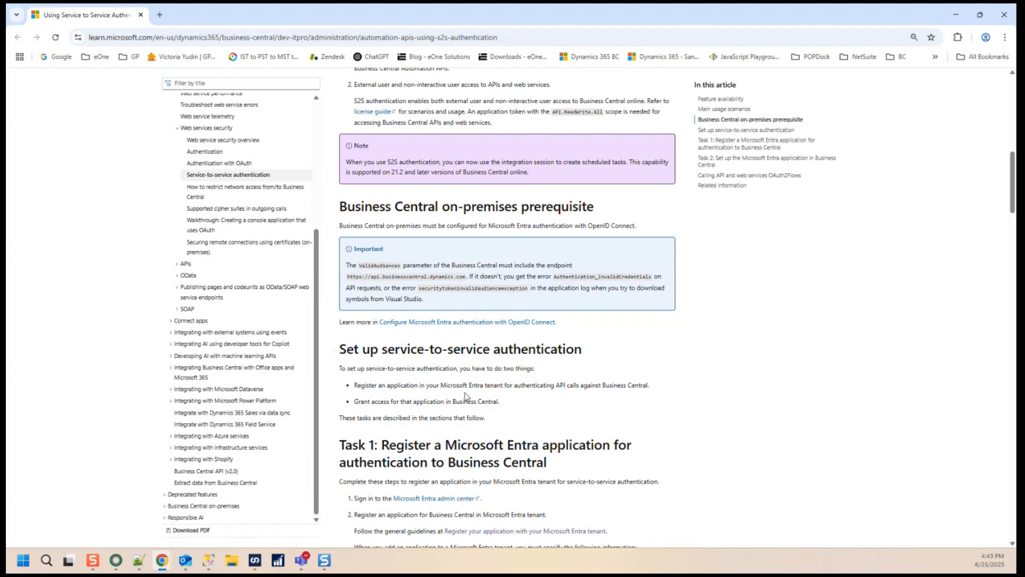
{"action": "scroll", "coordinate": [466, 393], "scroll_direction": "down", "scroll_amount": 7}
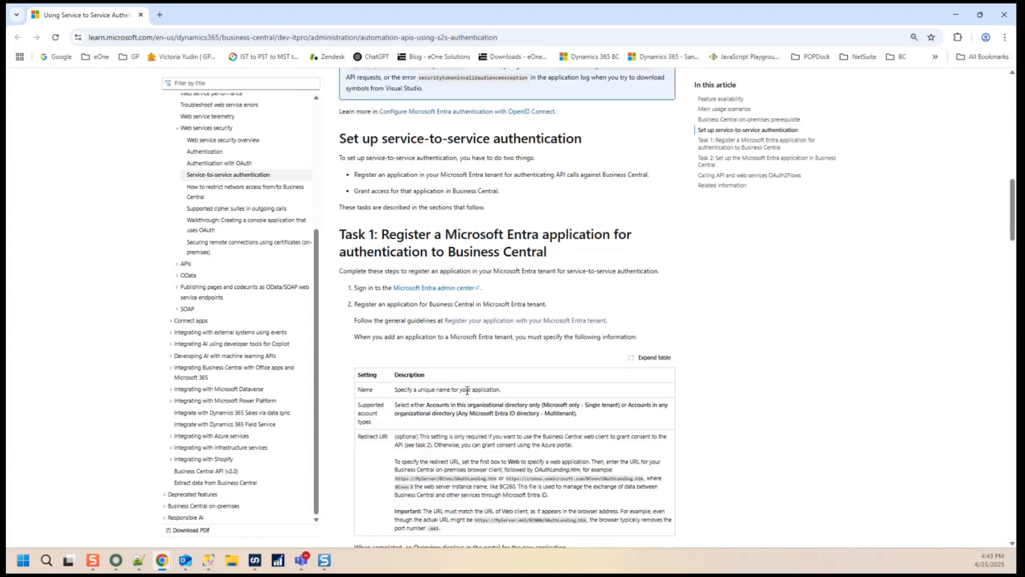
{"action": "scroll", "coordinate": [466, 393], "scroll_direction": "down", "scroll_amount": 3}
{"action": "scroll", "coordinate": [466, 395], "scroll_direction": "down", "scroll_amount": 4}
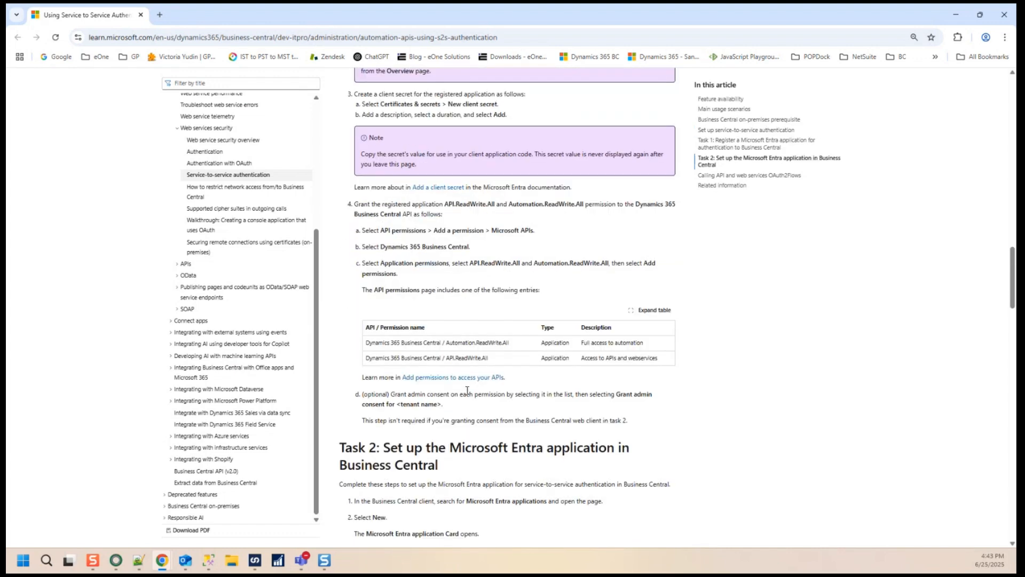
{"action": "scroll", "coordinate": [466, 395], "scroll_direction": "up", "scroll_amount": 1}
{"action": "scroll", "coordinate": [466, 395], "scroll_direction": "down", "scroll_amount": 1}
{"action": "left_click_drag", "start_coordinate": [509, 342], "coordinate": [456, 358]}
{"action": "left_click_drag", "start_coordinate": [699, 22], "coordinate": [0, 214]}
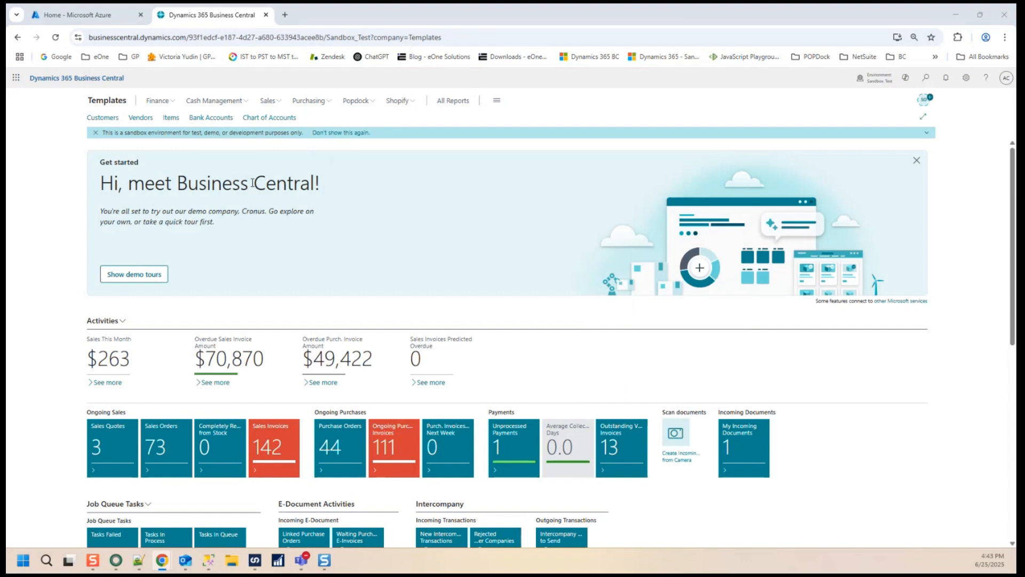
- Review the Azure application setup steps in the eOne article on connecting to Dynamics 365 Business Central using an OAuth token
{"action": "left_click_drag", "start_coordinate": [253, 183], "coordinate": [259, 180]}
{"action": "double_click", "coordinate": [339, 188]}
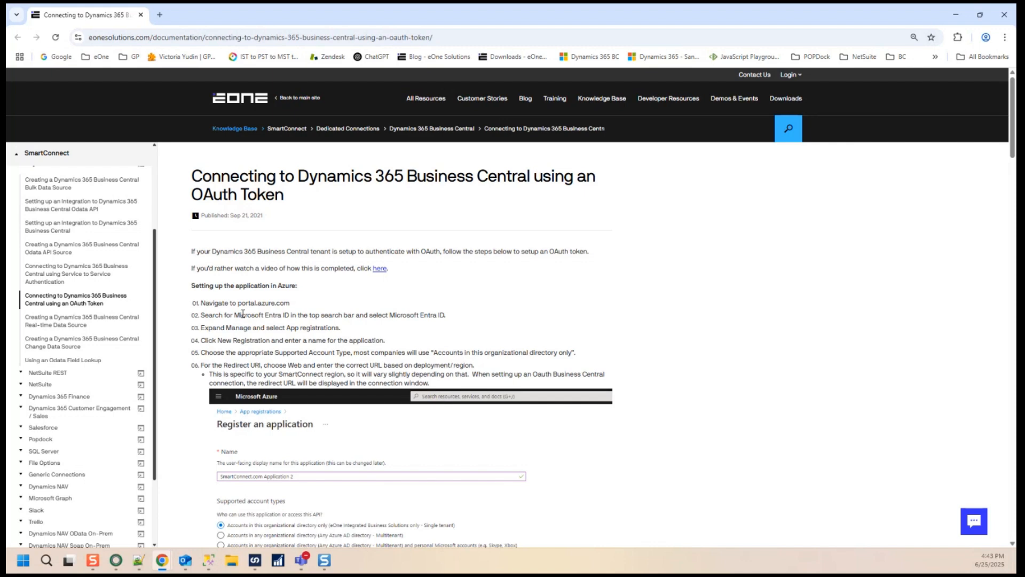
{"action": "scroll", "coordinate": [243, 314], "scroll_direction": "down", "scroll_amount": 3}
{"action": "scroll", "coordinate": [242, 314], "scroll_direction": "up", "scroll_amount": 3}
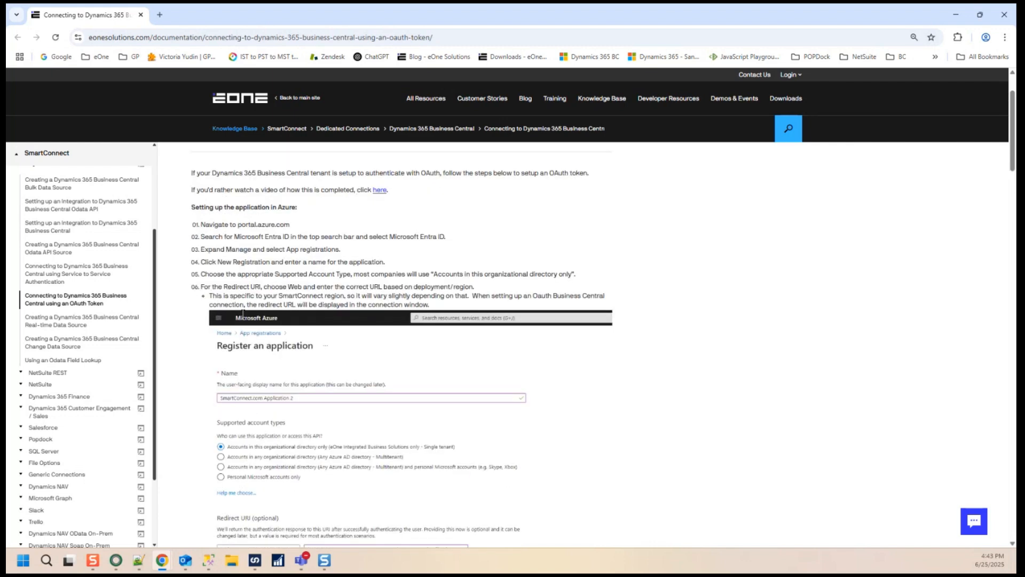
{"action": "left_click_drag", "start_coordinate": [335, 23], "coordinate": [6, 139]}
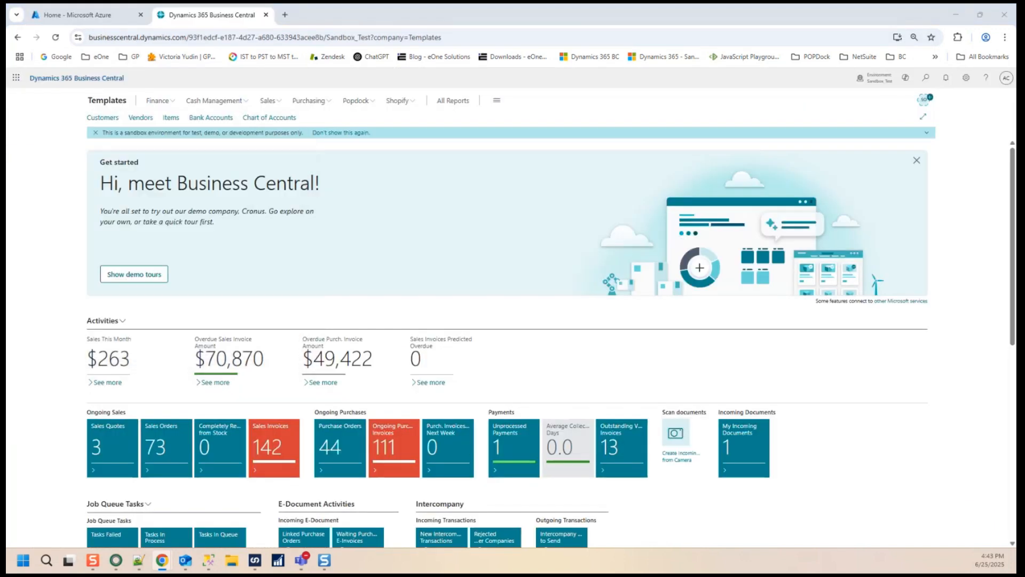
- Open portal.azure.com in a new browser tab and sign in with the existing account
{"action": "left_click", "coordinate": [285, 15]}
{"action": "type", "text": "portal"}
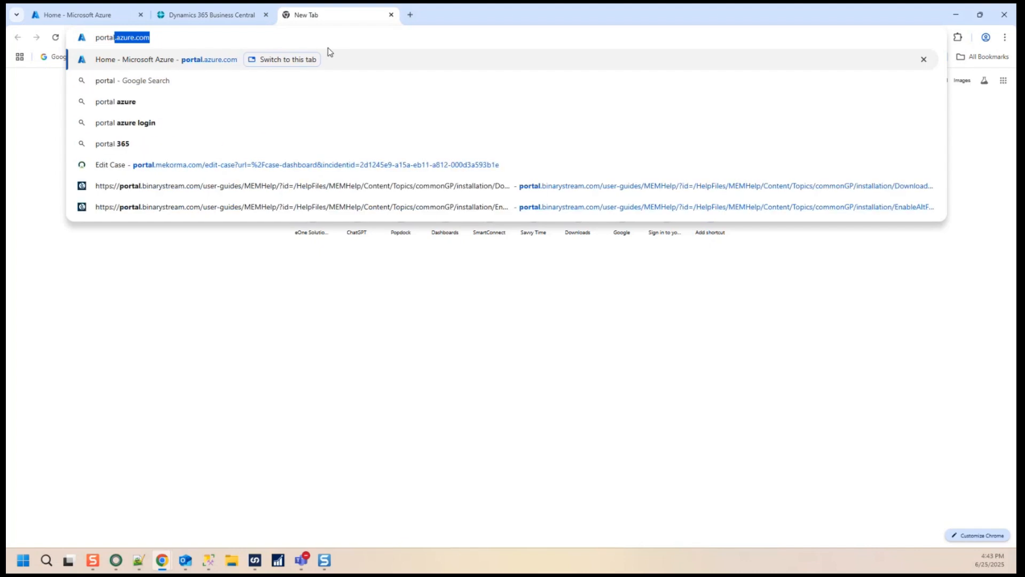
{"action": "key", "text": "Return"}
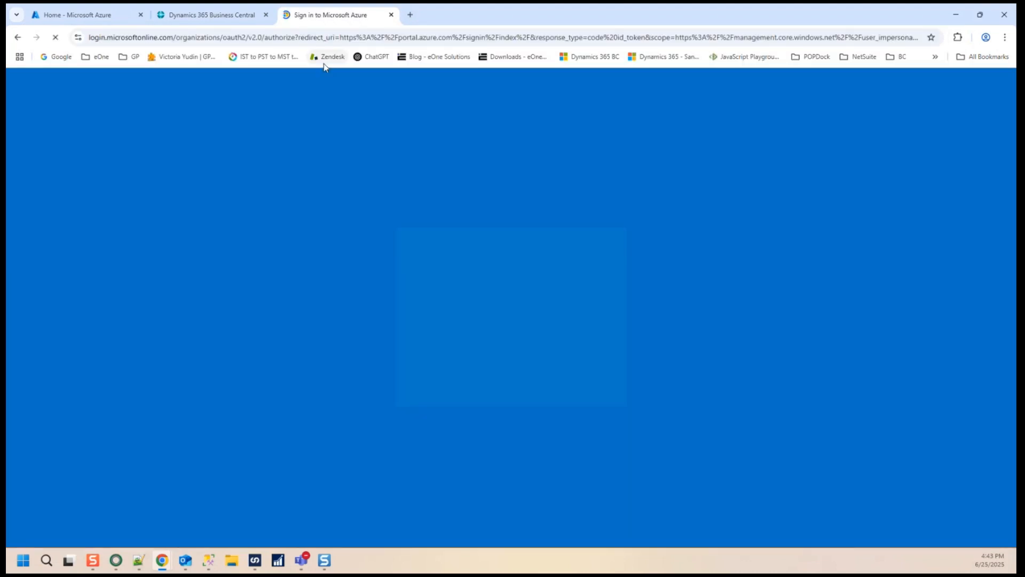
{"action": "left_click", "coordinate": [491, 291]}
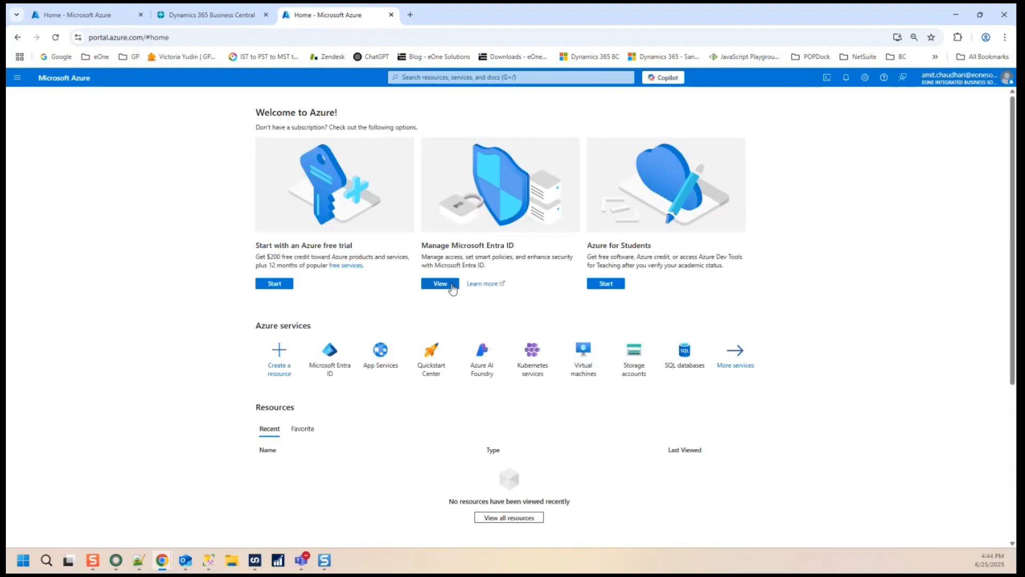
- Search the Azure portal for "manage entra" and open Microsoft Entra ID
{"action": "left_click", "coordinate": [454, 78]}
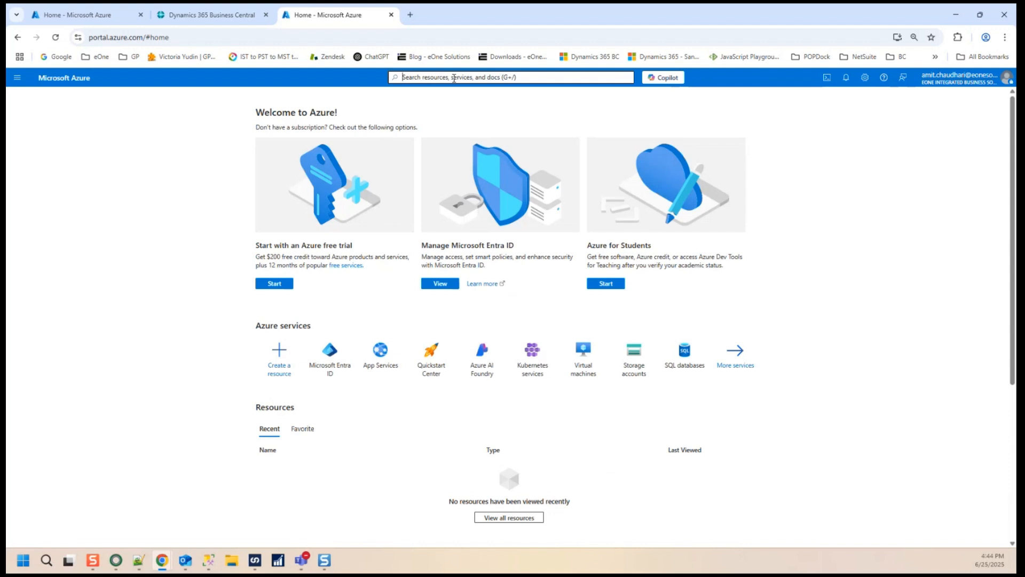
{"action": "type", "text": "man"}
{"action": "type", "text": "a"}
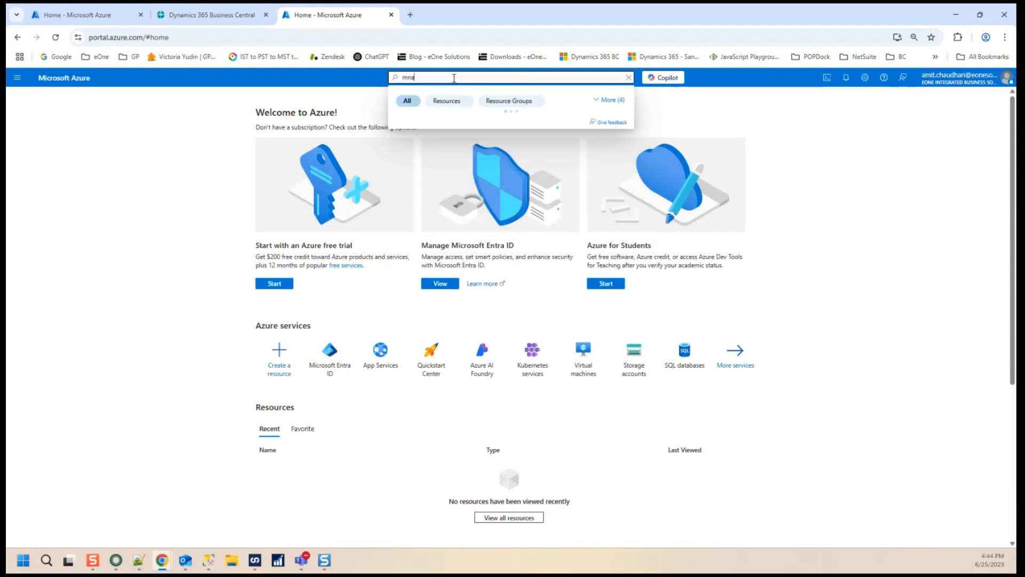
{"action": "key", "text": "BackSpace"}
{"action": "key", "text": "BackSpace"}
{"action": "type", "text": "anag"}
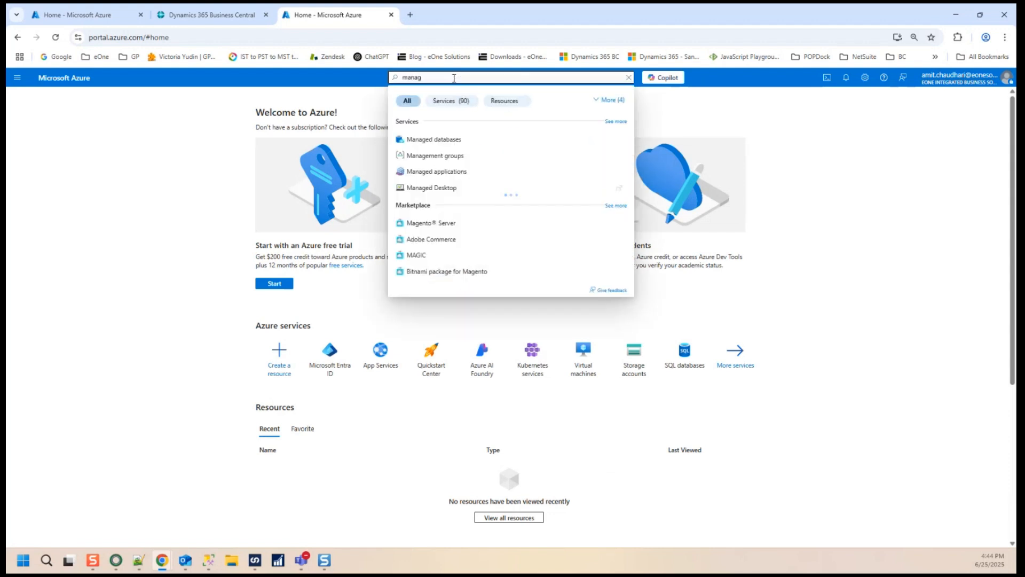
{"action": "type", "text": "e e"}
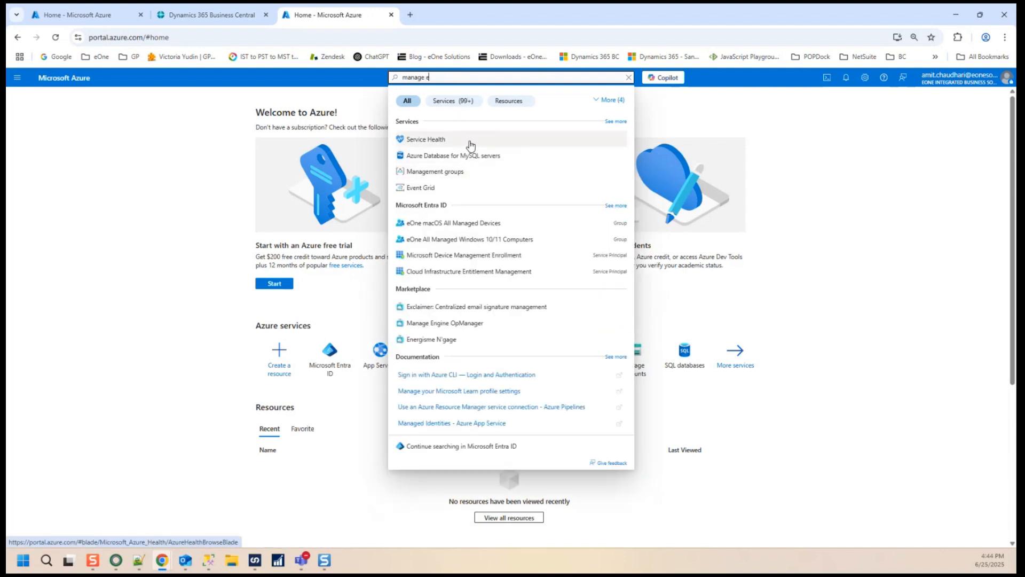
{"action": "type", "text": "ntra"}
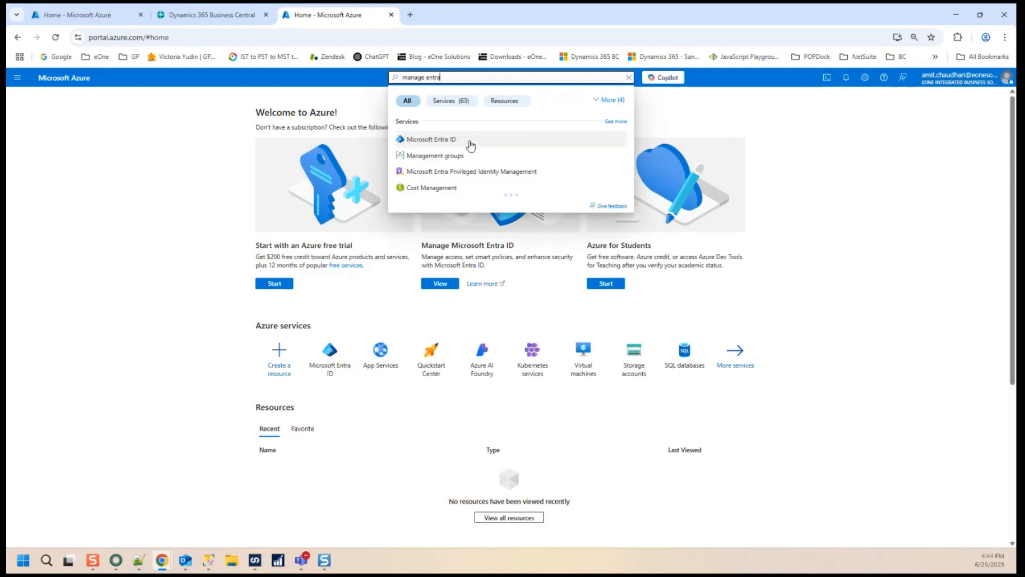
{"action": "left_click", "coordinate": [465, 144]}
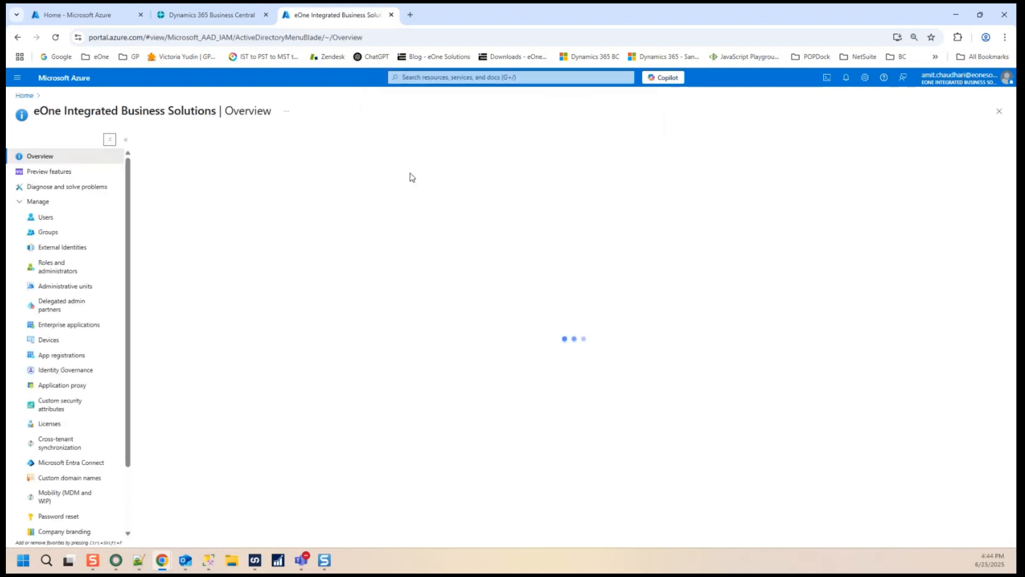
- Open the BC Connection Entra ID App under App registrations and review its Application (client) ID and Directory (tenant) ID
{"action": "left_click", "coordinate": [70, 357]}
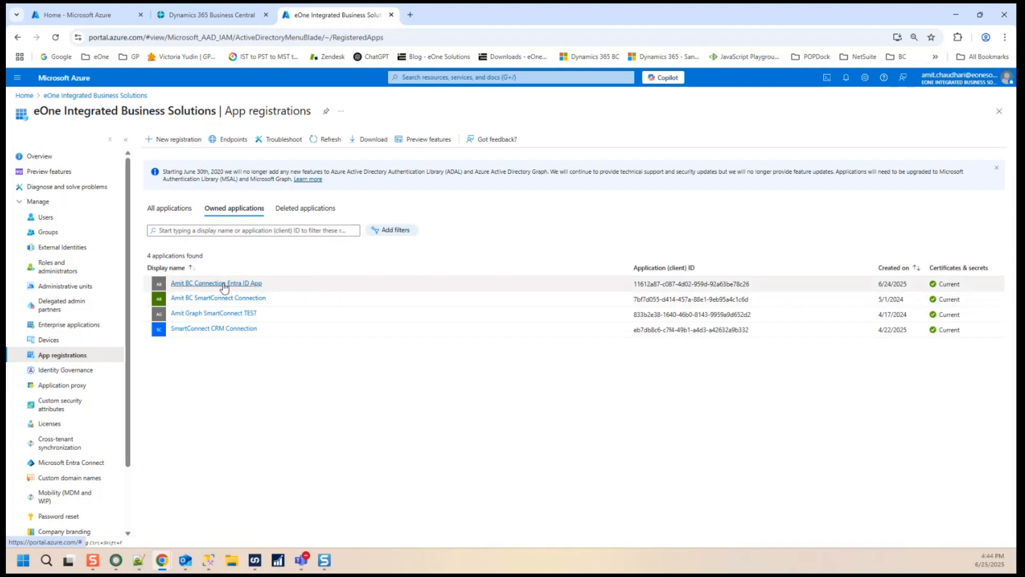
{"action": "left_click", "coordinate": [224, 285]}
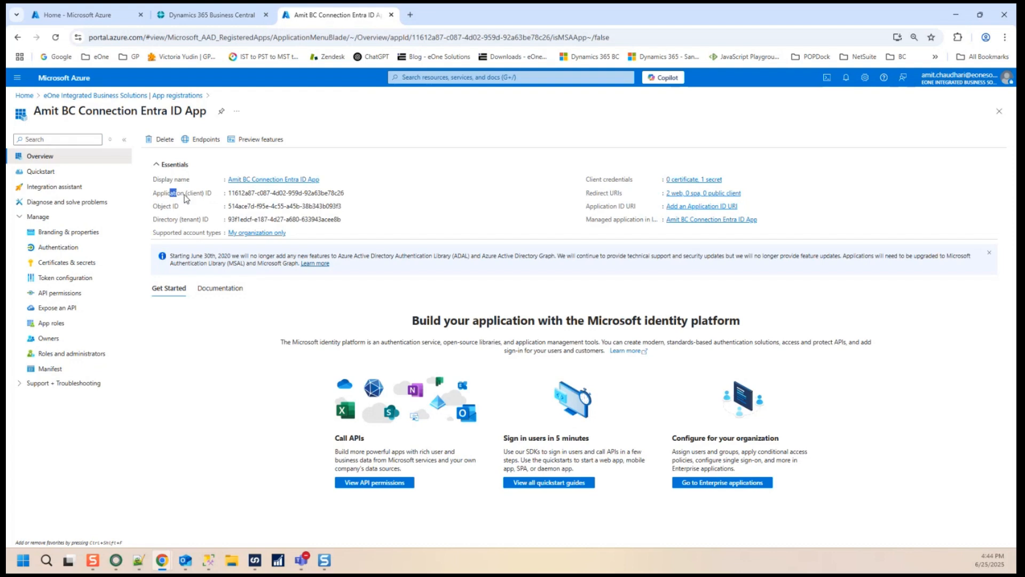
{"action": "left_click_drag", "start_coordinate": [169, 193], "coordinate": [211, 197]}
{"action": "left_click_drag", "start_coordinate": [159, 219], "coordinate": [220, 224]}
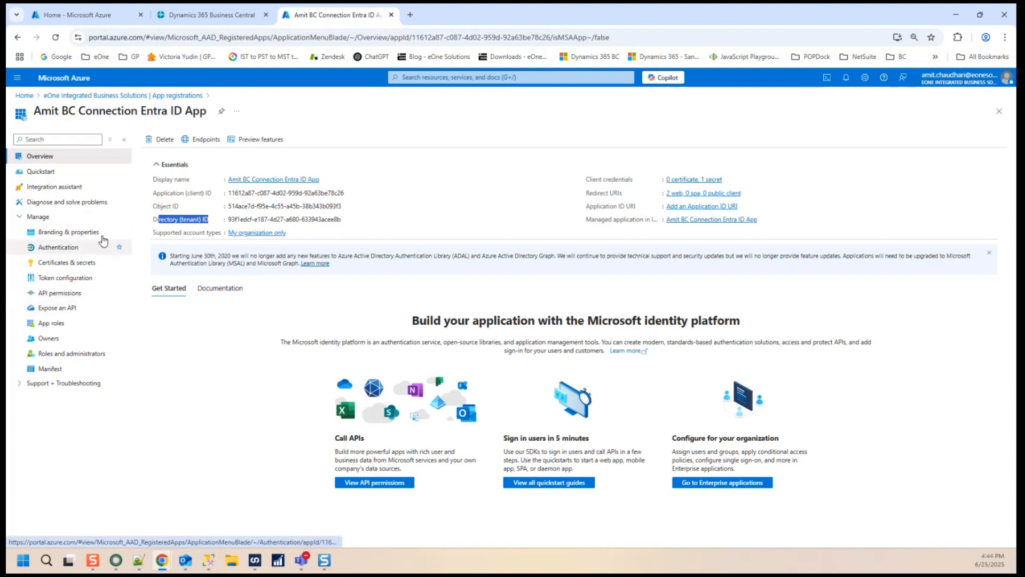
- Open the app registration's redirect URIs and examine the login.smartconnect.com and app.smartconnect.com web entries
{"action": "left_click", "coordinate": [671, 195]}
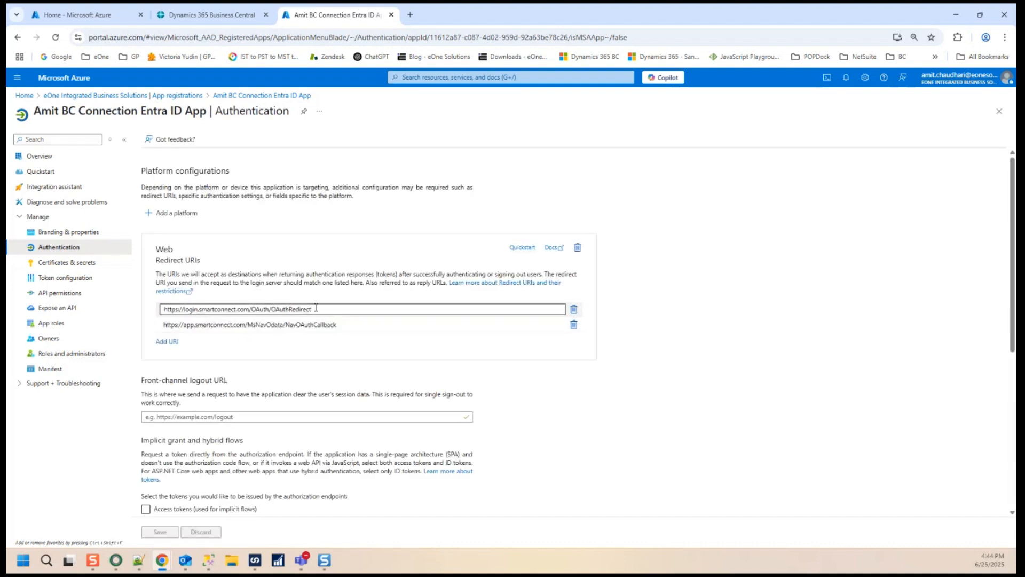
{"action": "triple_click", "coordinate": [317, 309]}
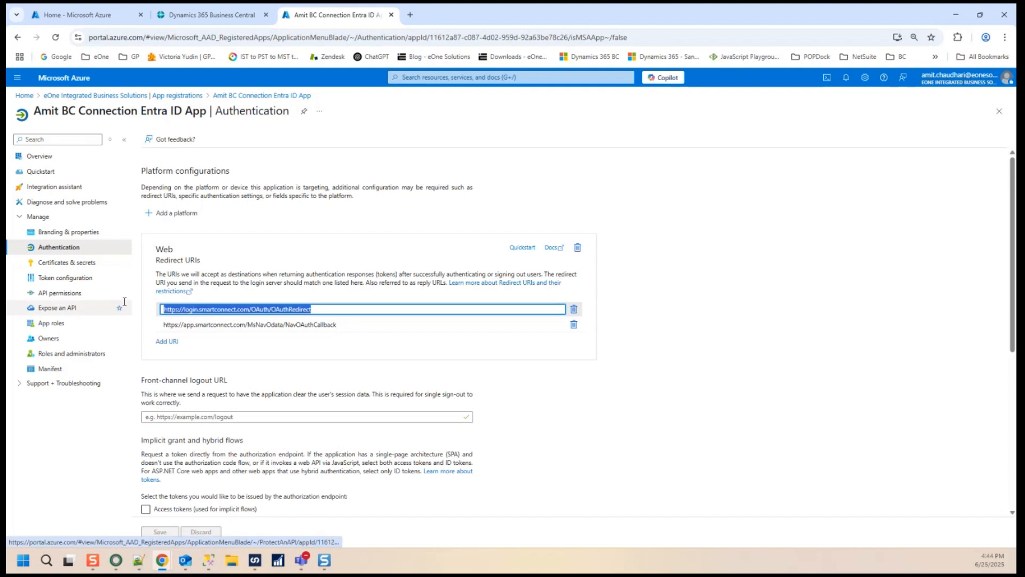
{"action": "left_click", "coordinate": [354, 327]}
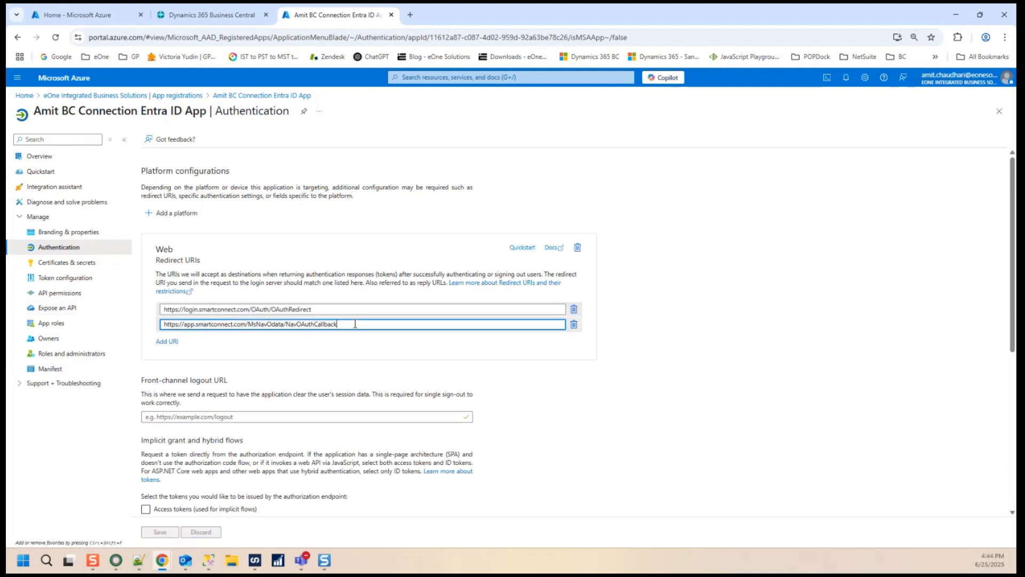
{"action": "left_click_drag", "start_coordinate": [354, 327], "coordinate": [145, 327]}
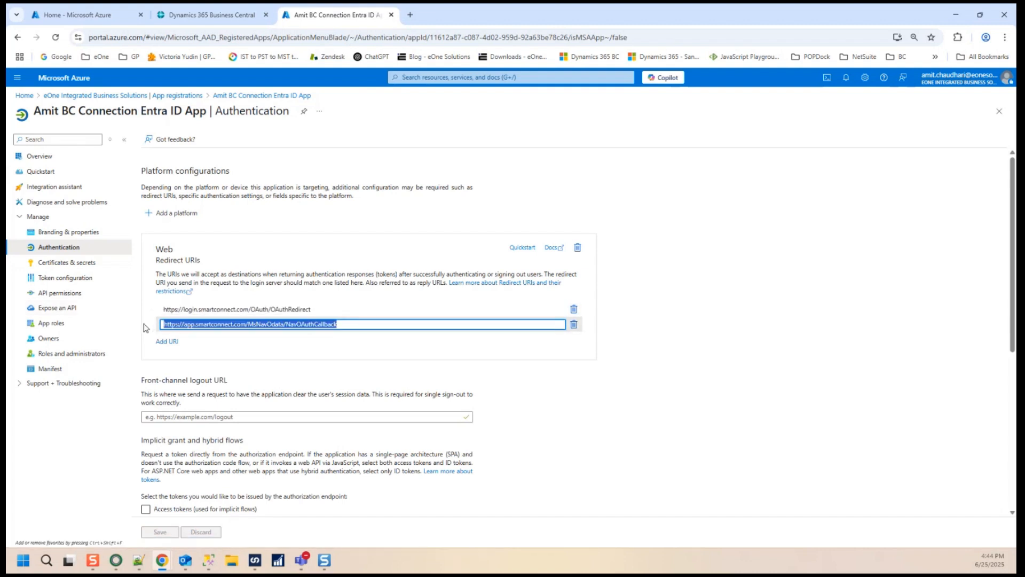
{"action": "double_click", "coordinate": [189, 324]}
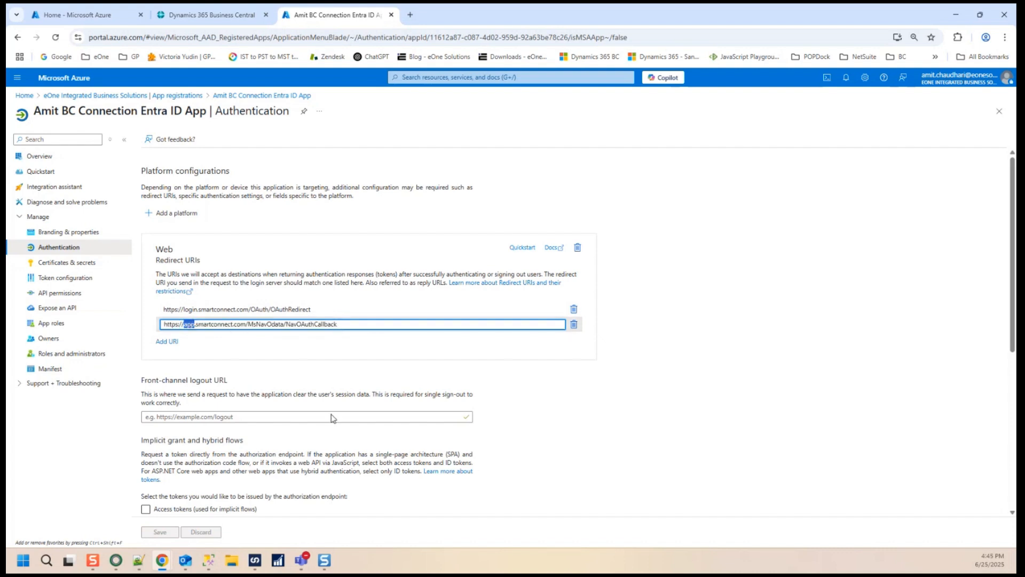
- Switch to SmartConnect's Dynamics 365 Business Central OData Setup window and check the eOne Redirect Url, returning to the Azure authentication page
{"action": "left_click", "coordinate": [254, 560]}
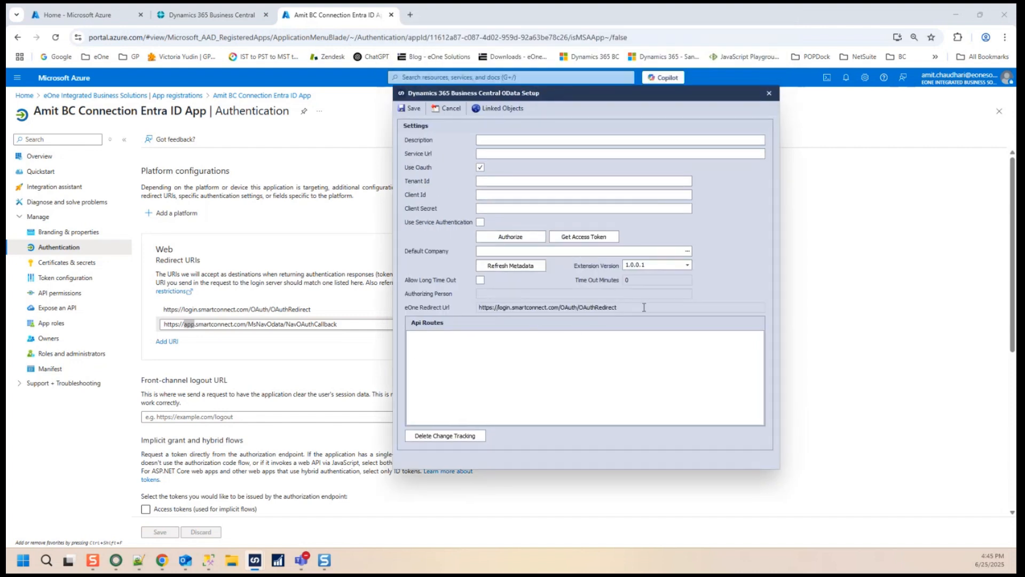
{"action": "left_click_drag", "start_coordinate": [644, 307], "coordinate": [461, 308]}
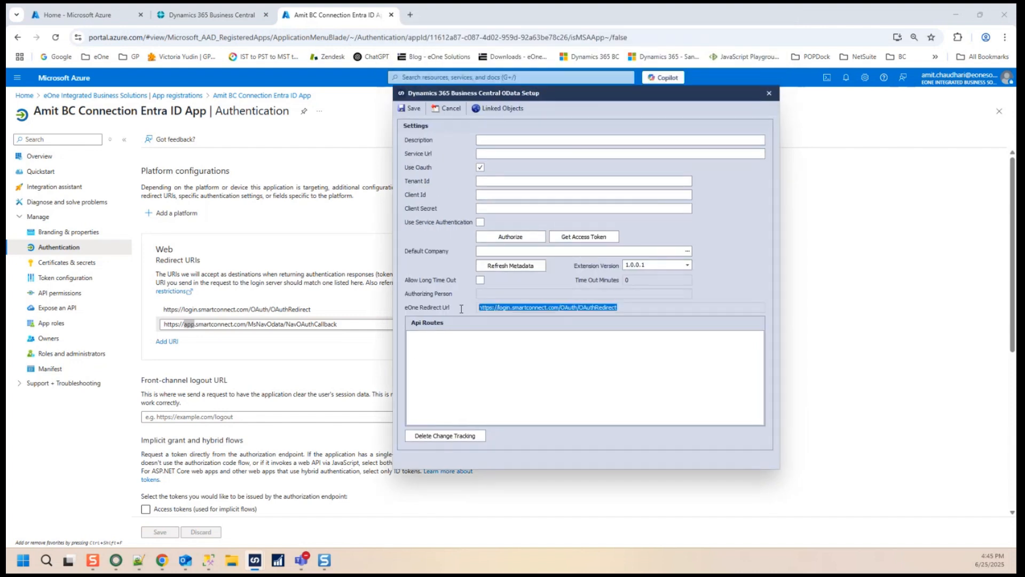
{"action": "left_click", "coordinate": [631, 308]}
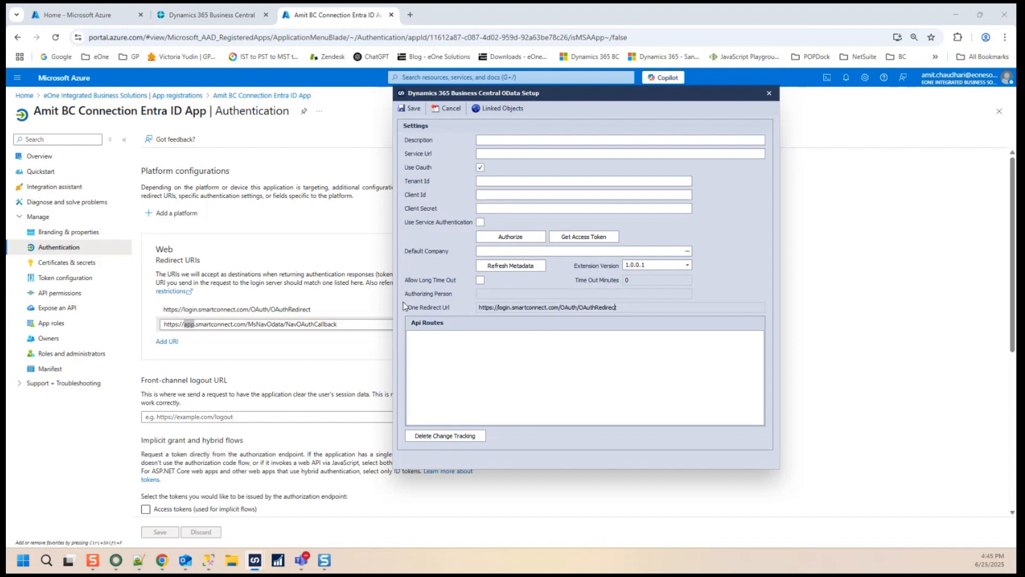
{"action": "left_click", "coordinate": [279, 254]}
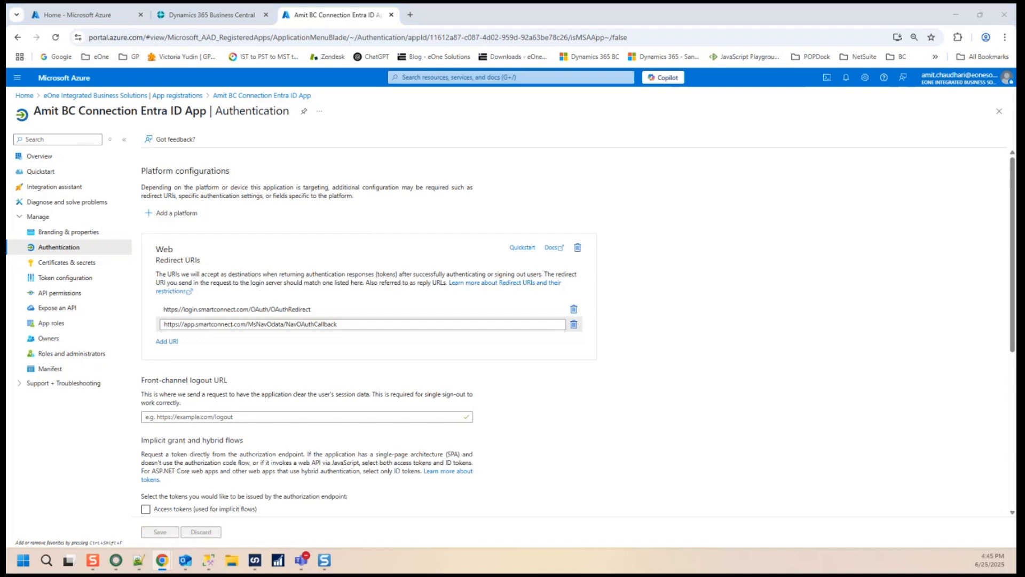
- Read the eOne documentation's redirect URL, app registration and new client secret instructions, returning to the Azure authentication page
{"action": "left_click_drag", "start_coordinate": [1015, 181], "coordinate": [480, 180]}
{"action": "double_click", "coordinate": [511, 178]}
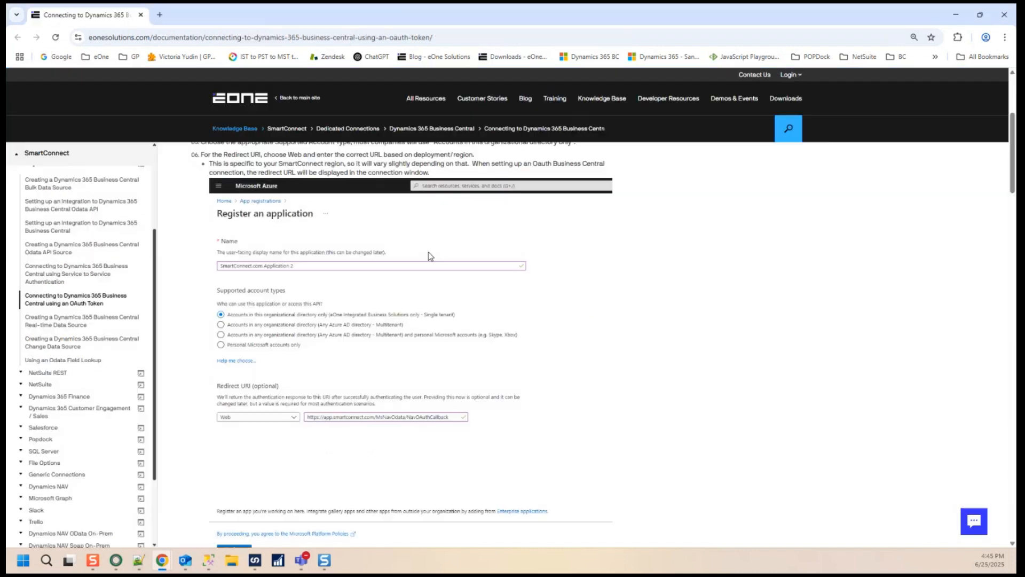
{"action": "scroll", "coordinate": [394, 352], "scroll_direction": "down", "scroll_amount": 1}
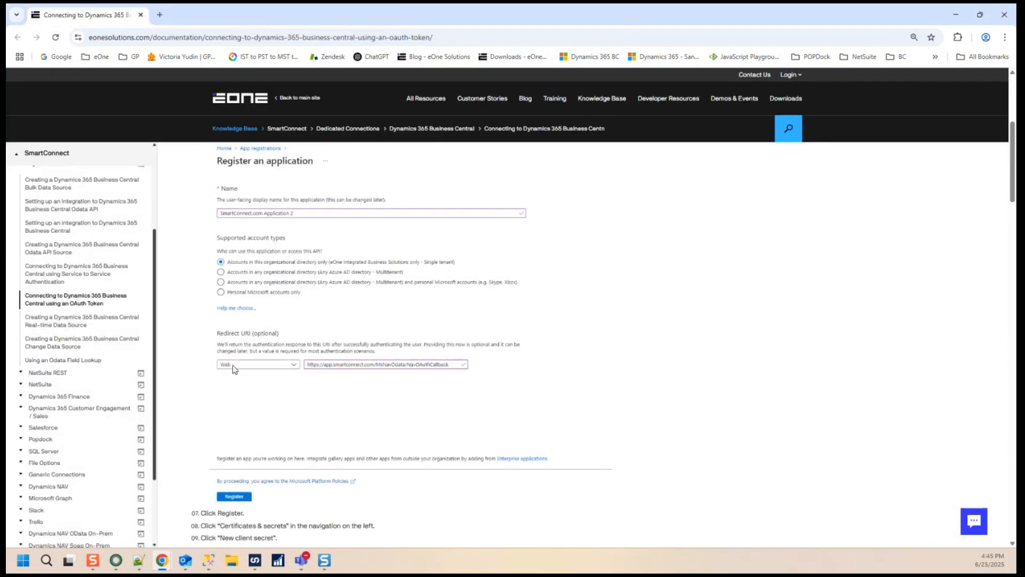
{"action": "scroll", "coordinate": [270, 374], "scroll_direction": "up", "scroll_amount": 1}
{"action": "scroll", "coordinate": [276, 481], "scroll_direction": "down", "scroll_amount": 5}
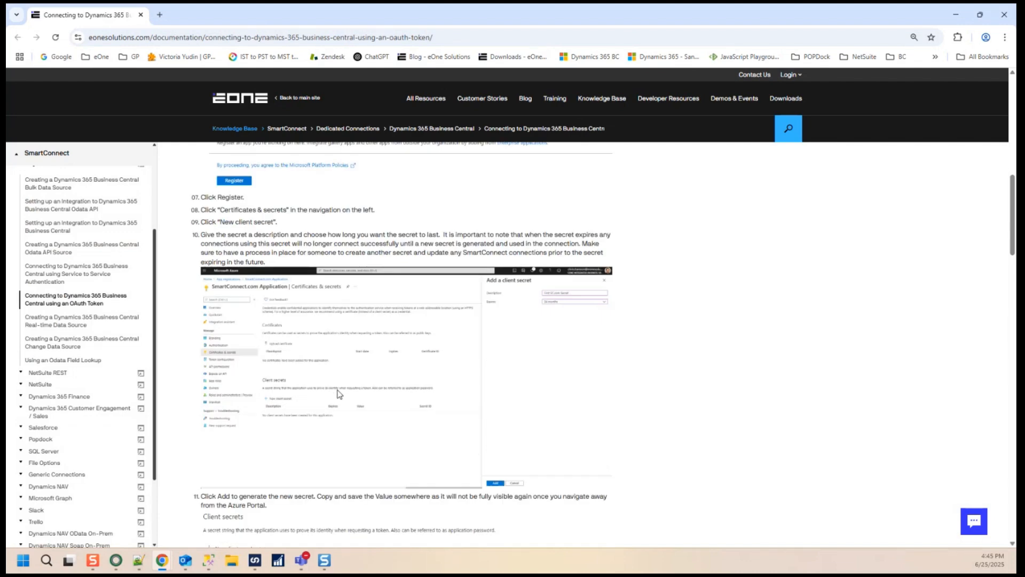
{"action": "key", "text": "ctrl+plus"}
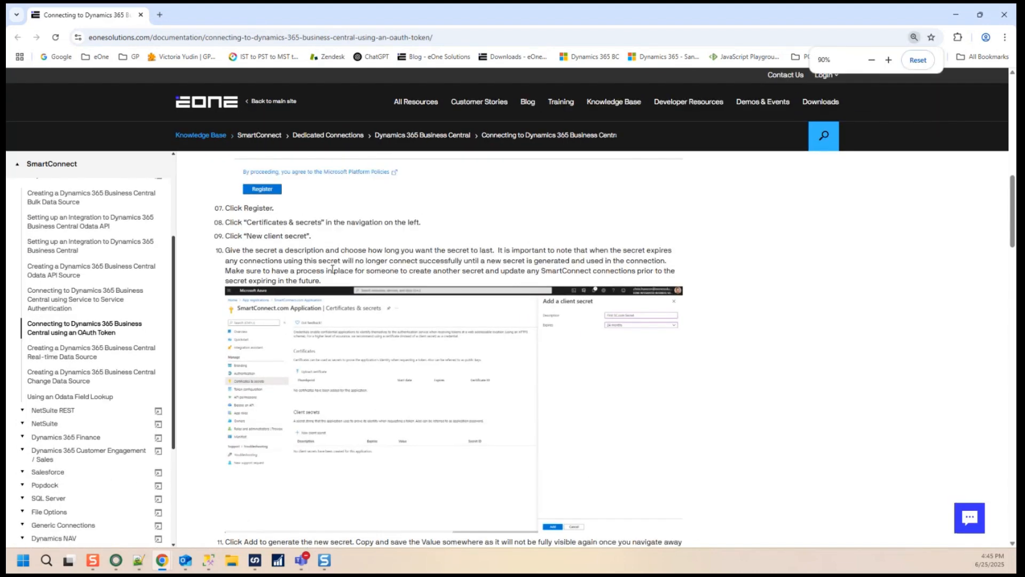
{"action": "left_click_drag", "start_coordinate": [247, 222], "coordinate": [328, 219]}
{"action": "left_click_drag", "start_coordinate": [361, 20], "coordinate": [361, 1]}
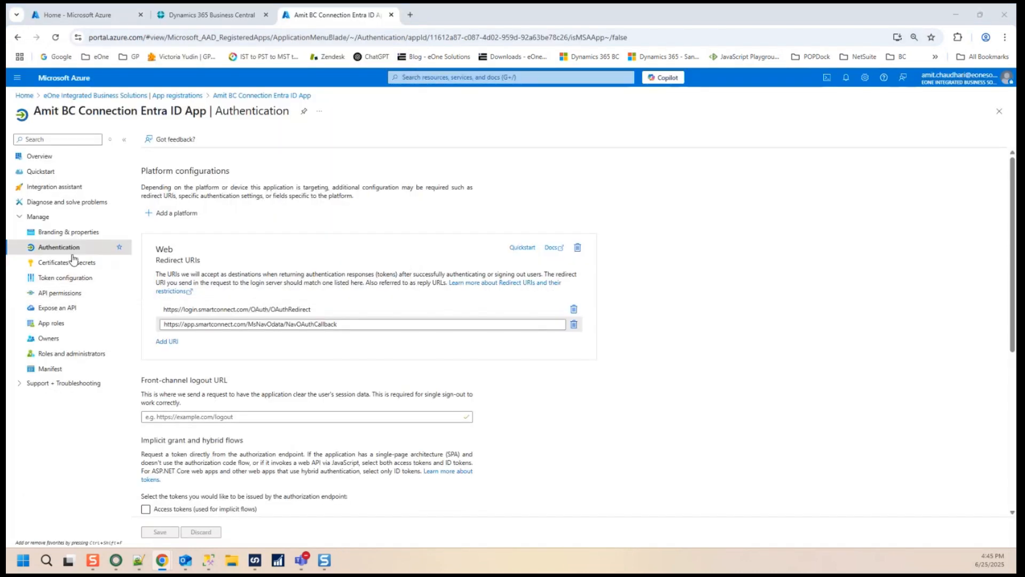
- Open Certificates & secrets, draft a client secret described as SC App expiring in 730 days (24 months), and discard it
{"action": "left_click", "coordinate": [70, 262]}
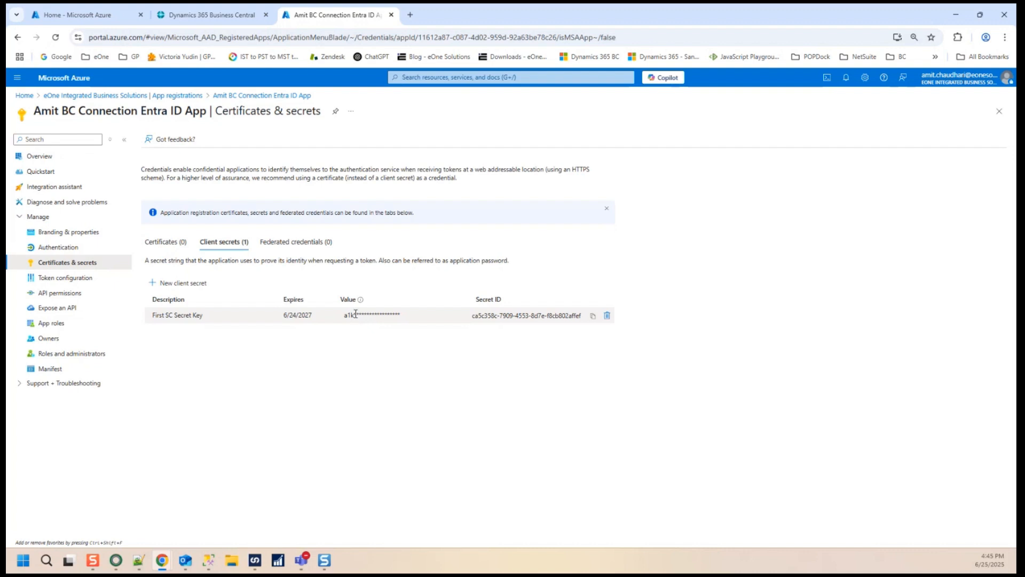
{"action": "left_click", "coordinate": [192, 284]}
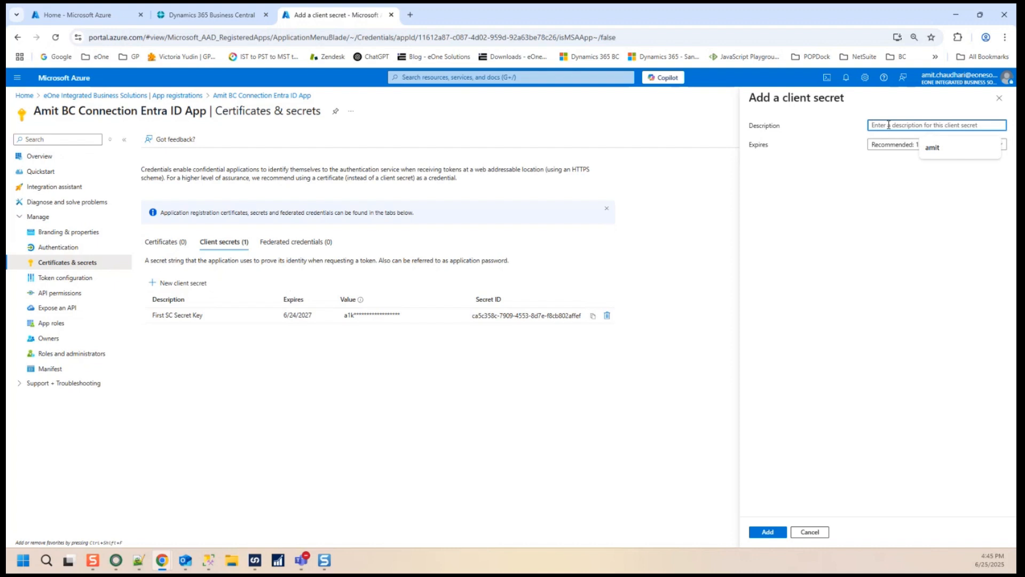
{"action": "type", "text": "SC A"}
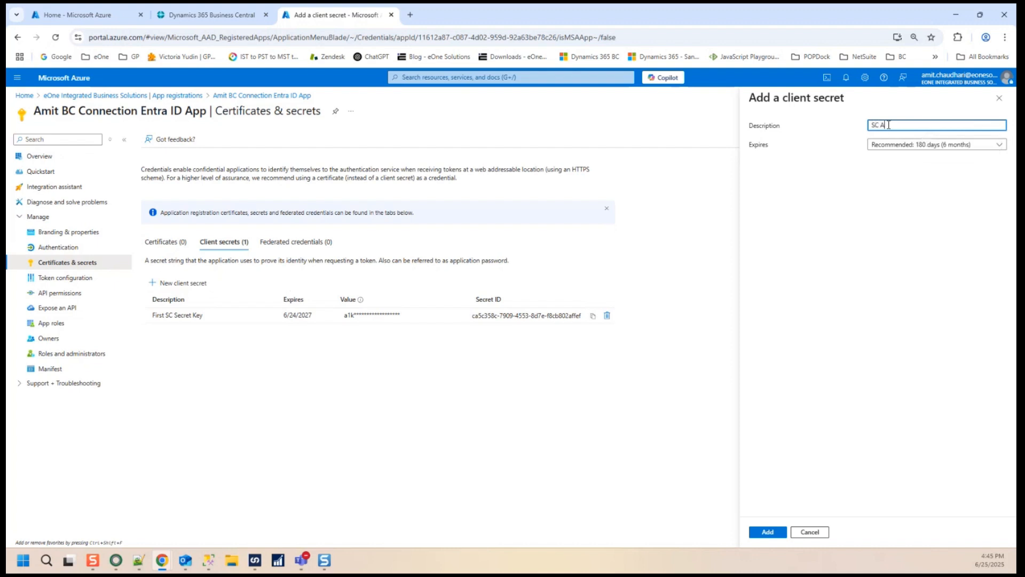
{"action": "type", "text": "pp"}
{"action": "left_click", "coordinate": [914, 145]}
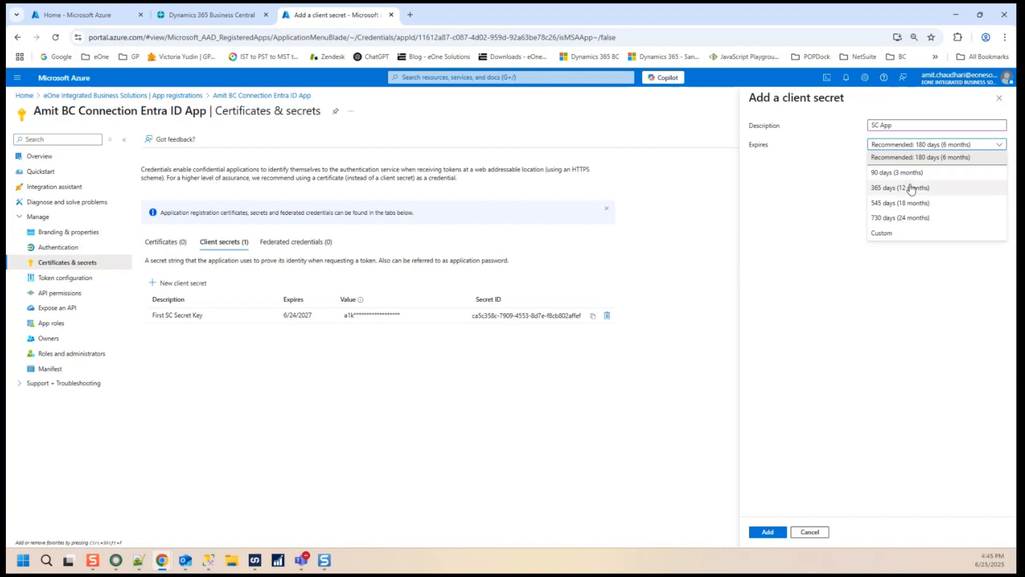
{"action": "left_click", "coordinate": [902, 220]}
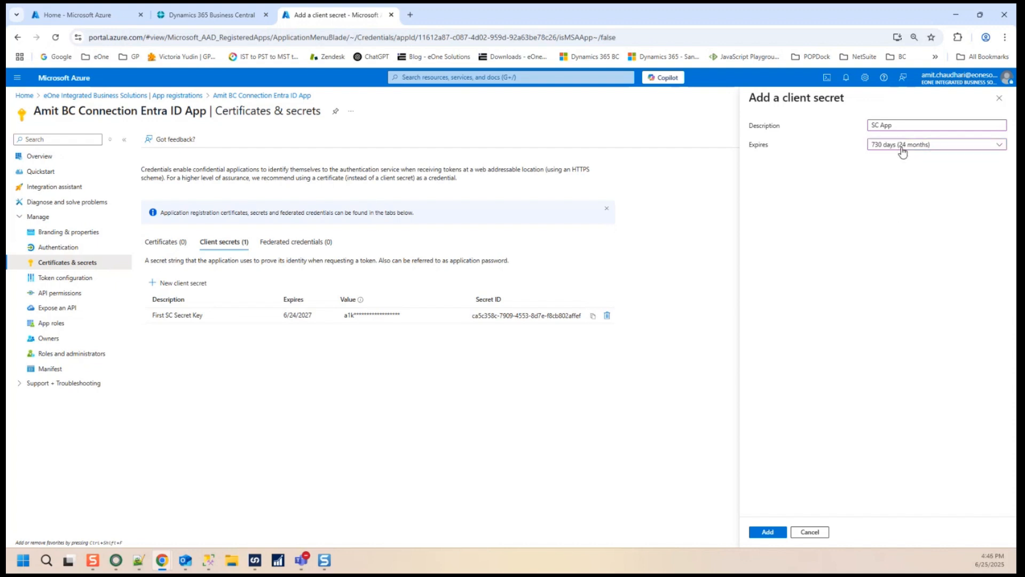
{"action": "left_click", "coordinate": [811, 531]}
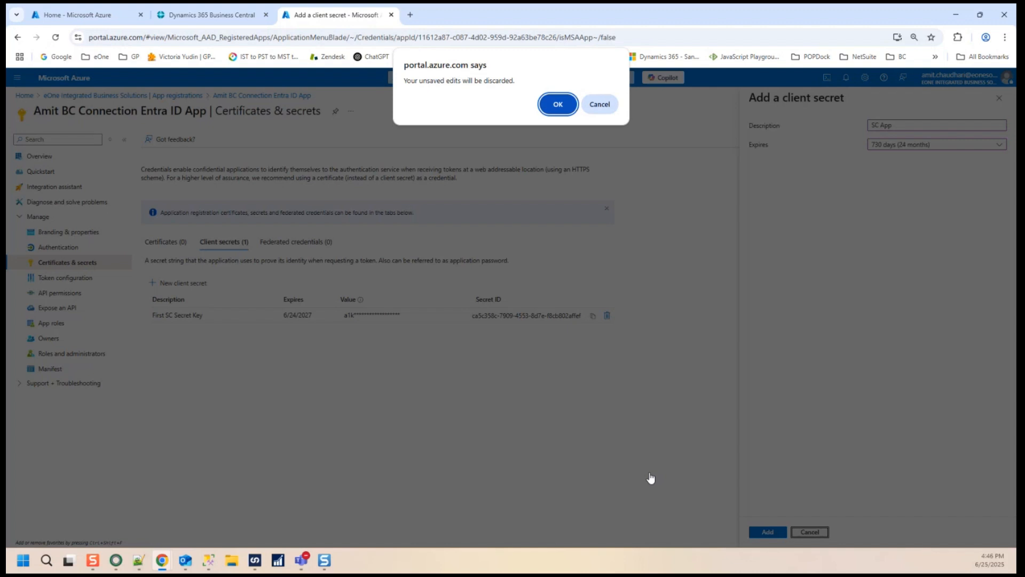
{"action": "left_click", "coordinate": [558, 104]}
{"action": "left_click_drag", "start_coordinate": [344, 314], "coordinate": [410, 322]}
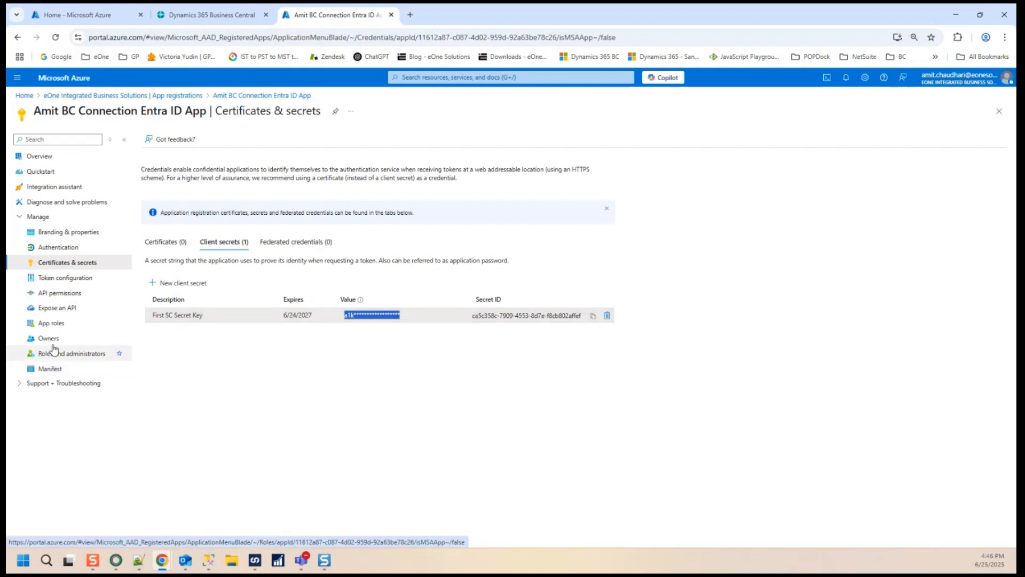
- Open the app's API permissions and review the Financials.ReadWrite.All, user_impersonation and API.ReadWrite.All entries for Dynamics 365 Business Central
{"action": "left_click", "coordinate": [62, 298]}
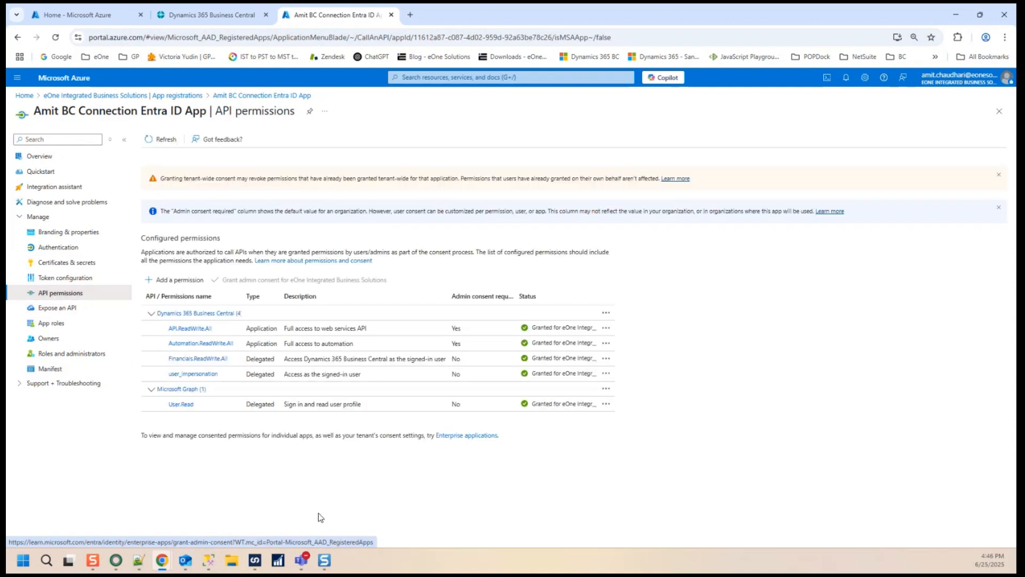
{"action": "left_click_drag", "start_coordinate": [163, 359], "coordinate": [230, 363]}
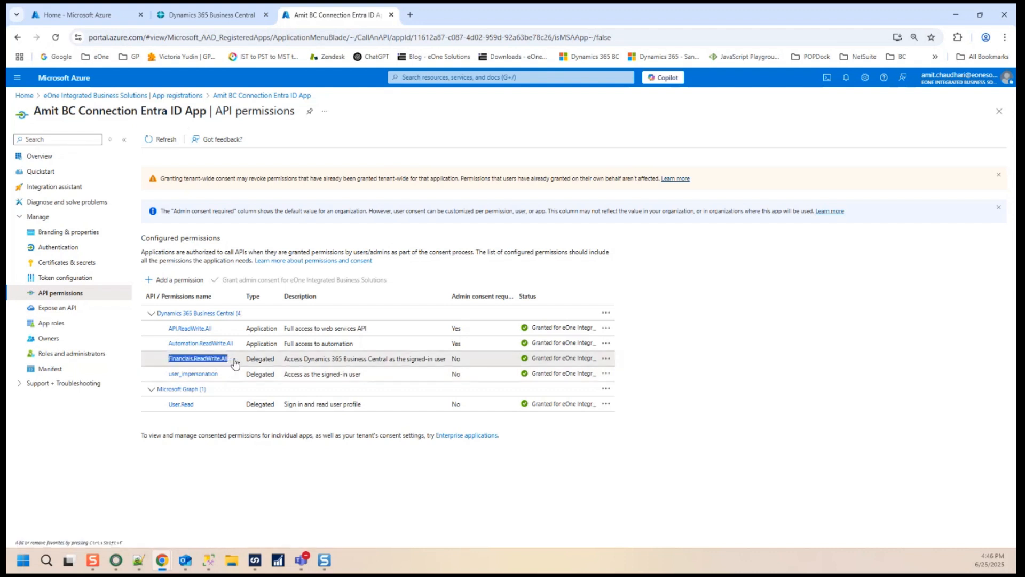
{"action": "left_click_drag", "start_coordinate": [158, 375], "coordinate": [228, 379]}
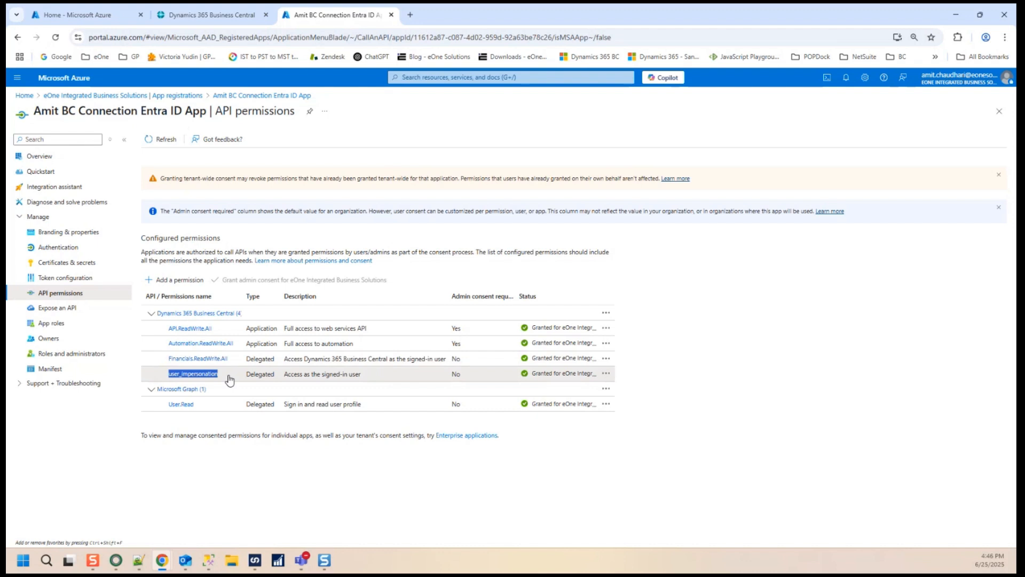
{"action": "left_click_drag", "start_coordinate": [158, 328], "coordinate": [215, 335]}
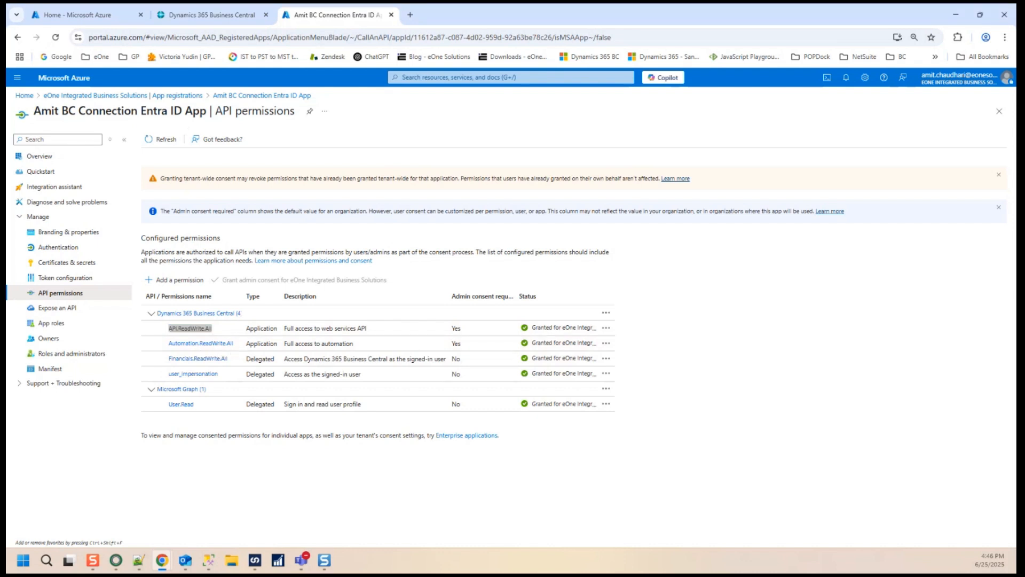
- Check the Automation.ReadWrite.All entry in Microsoft Learn's service-to-service authentication article, returning to the Azure API permissions page
{"action": "left_click_drag", "start_coordinate": [410, 209], "coordinate": [478, 215]}
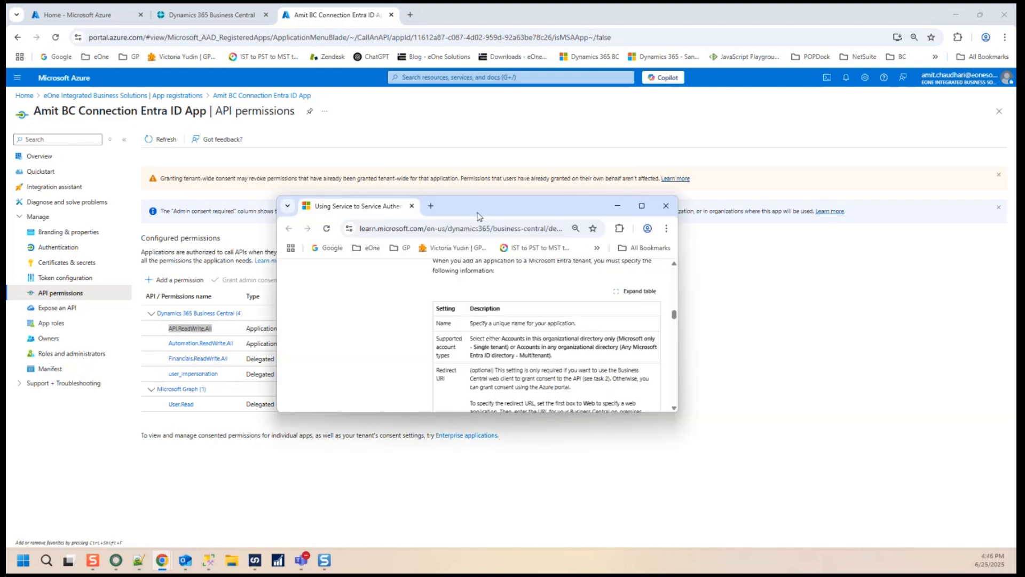
{"action": "double_click", "coordinate": [483, 213]}
{"action": "left_click_drag", "start_coordinate": [509, 343], "coordinate": [453, 342]}
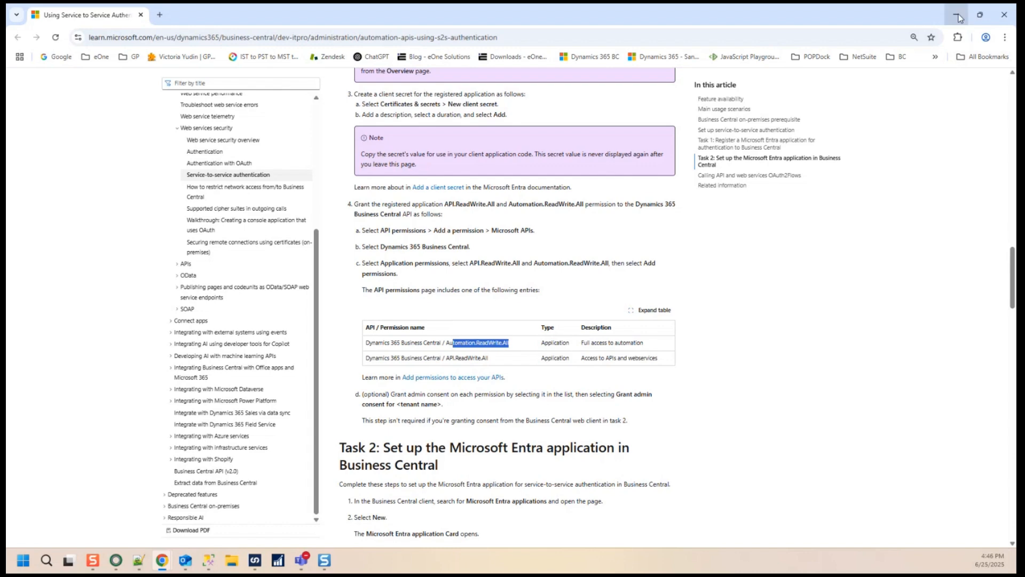
{"action": "left_click_drag", "start_coordinate": [237, 18], "coordinate": [7, 58]}
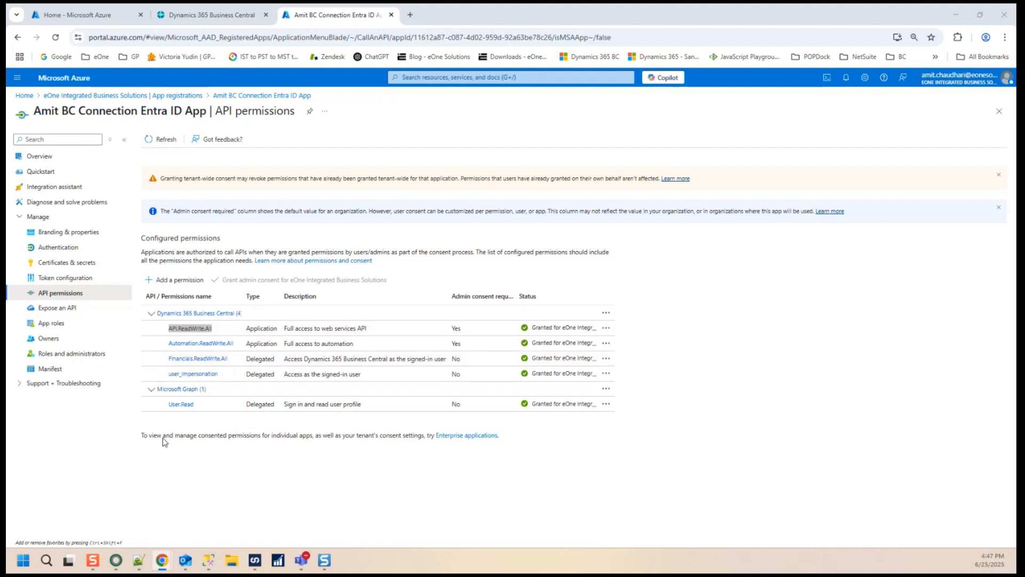
{"action": "left_click", "coordinate": [196, 485]}
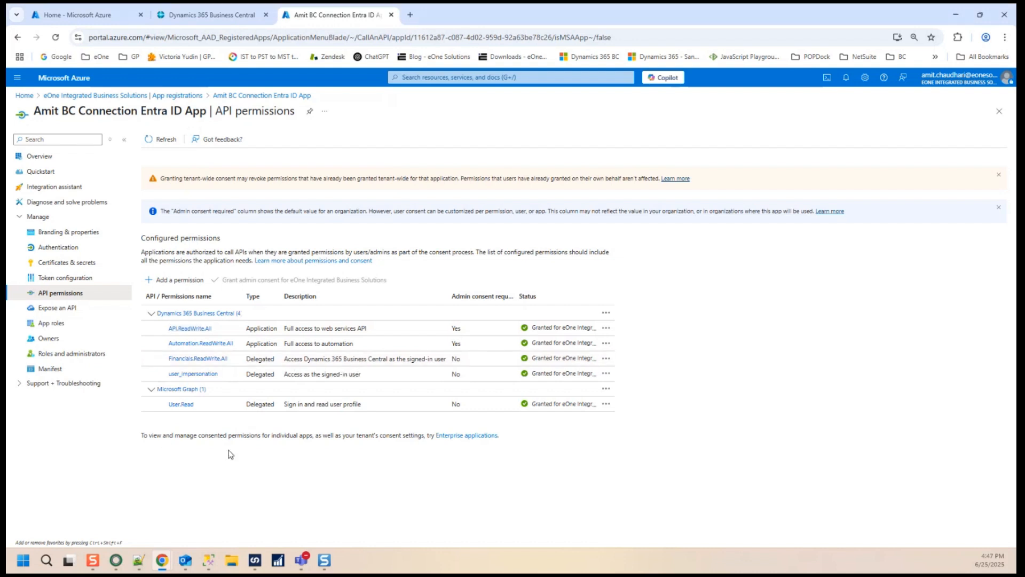
- Start a permission request for Dynamics 365 Business Central, examine its delegated and application permissions, and close it without adding any
{"action": "left_click", "coordinate": [178, 281]}
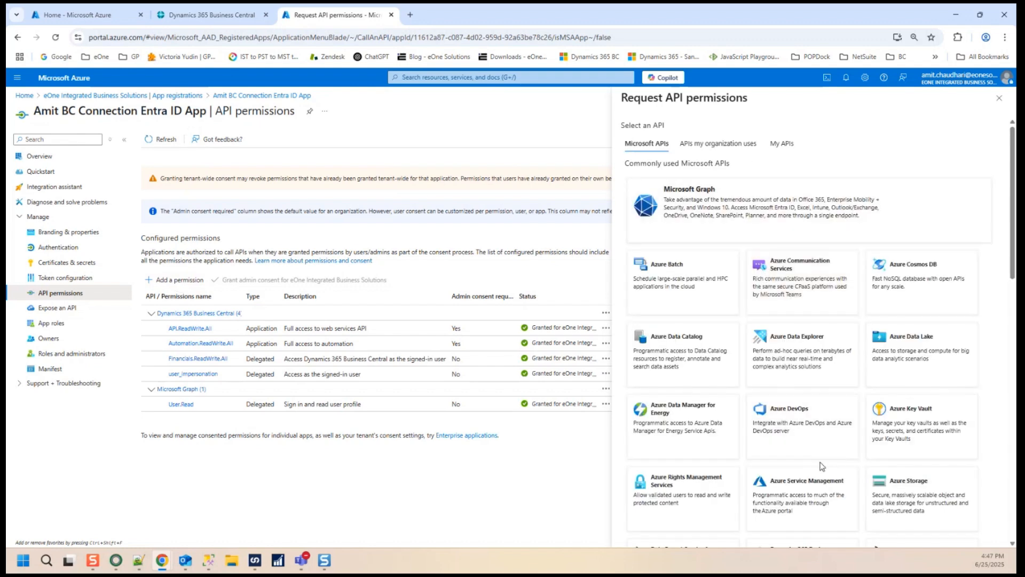
{"action": "scroll", "coordinate": [819, 467], "scroll_direction": "down", "scroll_amount": 7}
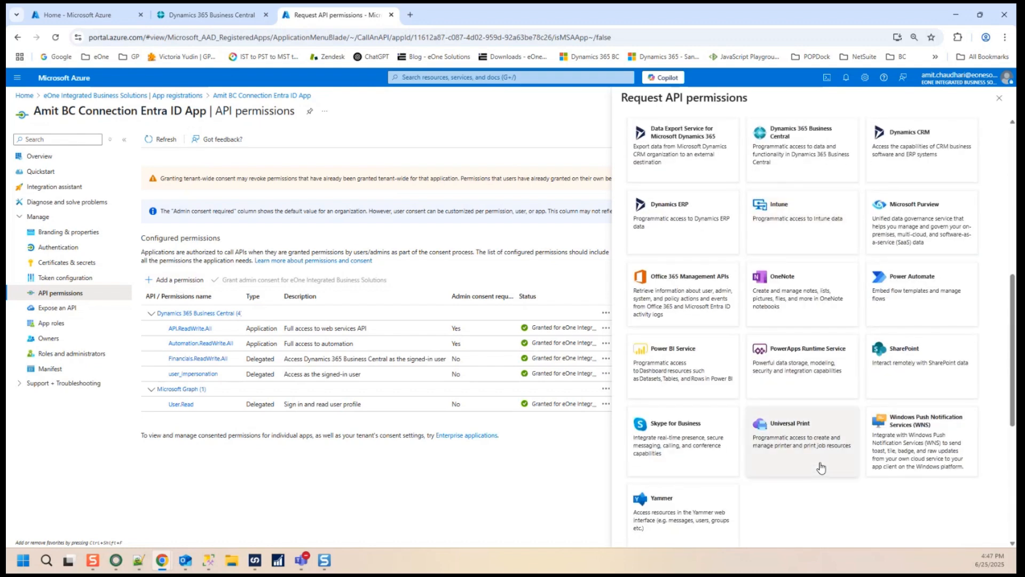
{"action": "scroll", "coordinate": [819, 467], "scroll_direction": "up", "scroll_amount": 3}
{"action": "left_click", "coordinate": [803, 297]}
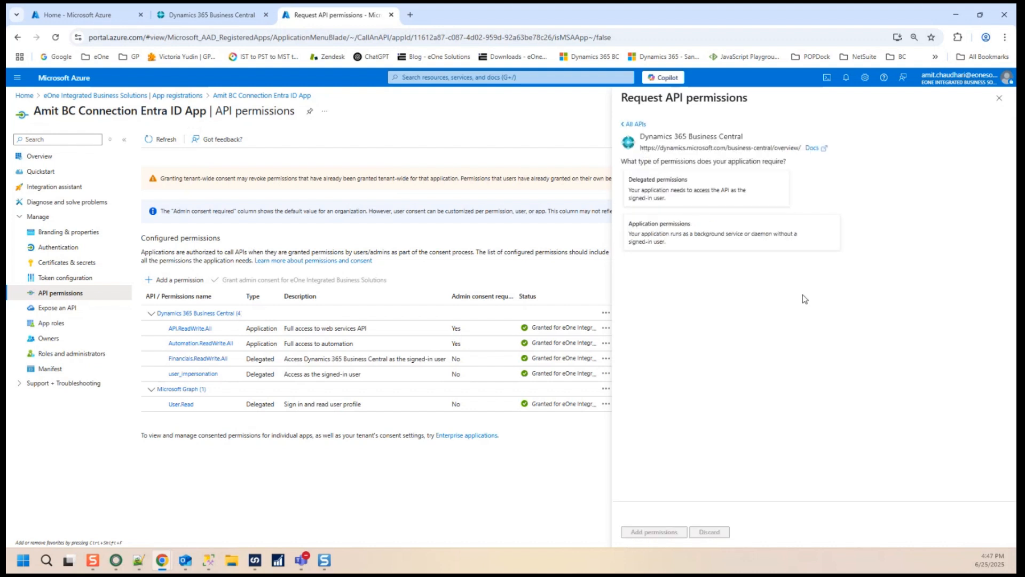
{"action": "left_click", "coordinate": [665, 193]}
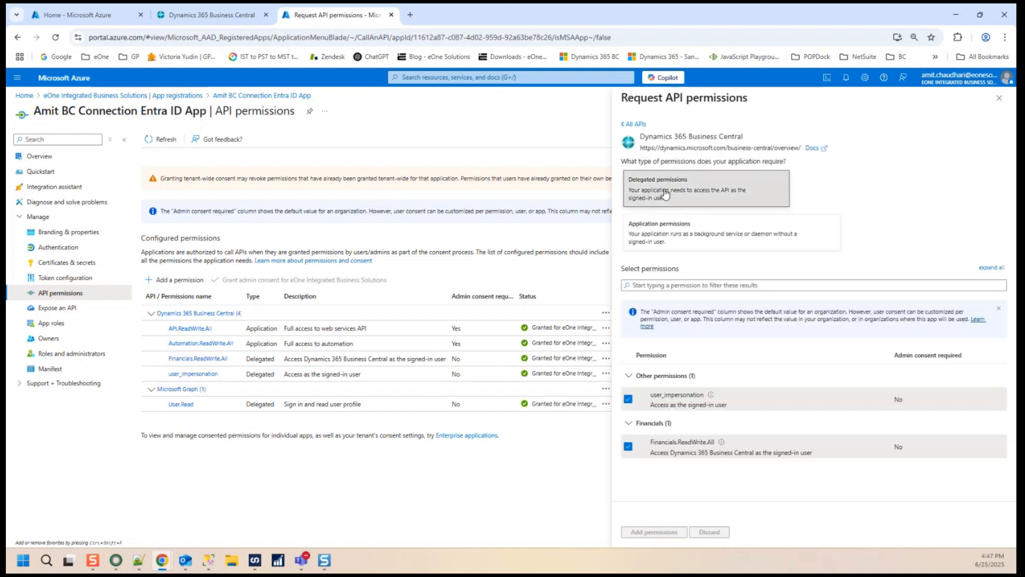
{"action": "left_click", "coordinate": [689, 230]}
{"action": "scroll", "coordinate": [700, 460], "scroll_direction": "down", "scroll_amount": 1}
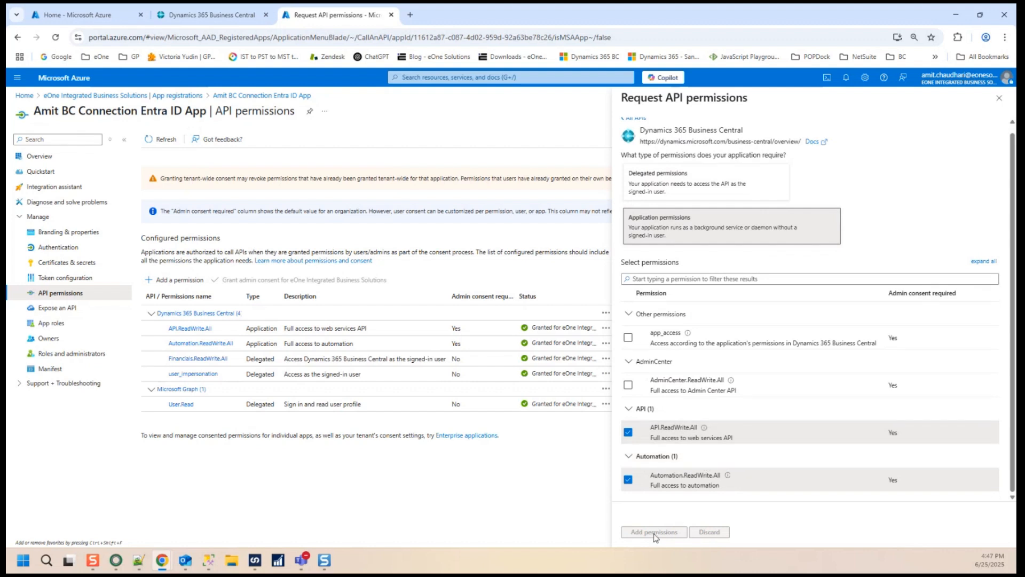
{"action": "left_click", "coordinate": [999, 98]}
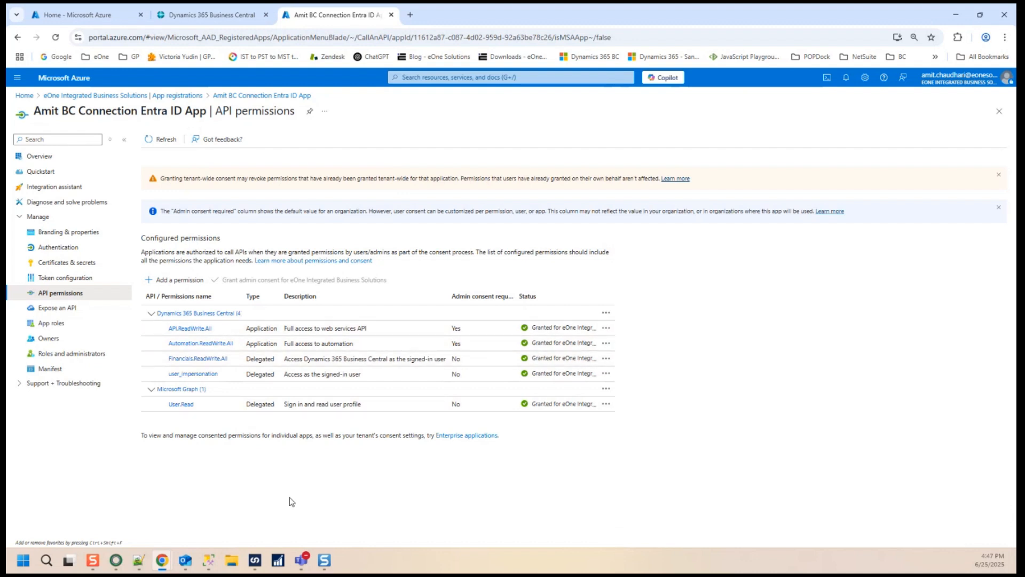
- Open the app registration overview and create a Dynamics 365 Business Central OData connection in SmartConnect with the description BC SandBox TEST
{"action": "left_click", "coordinate": [68, 160]}
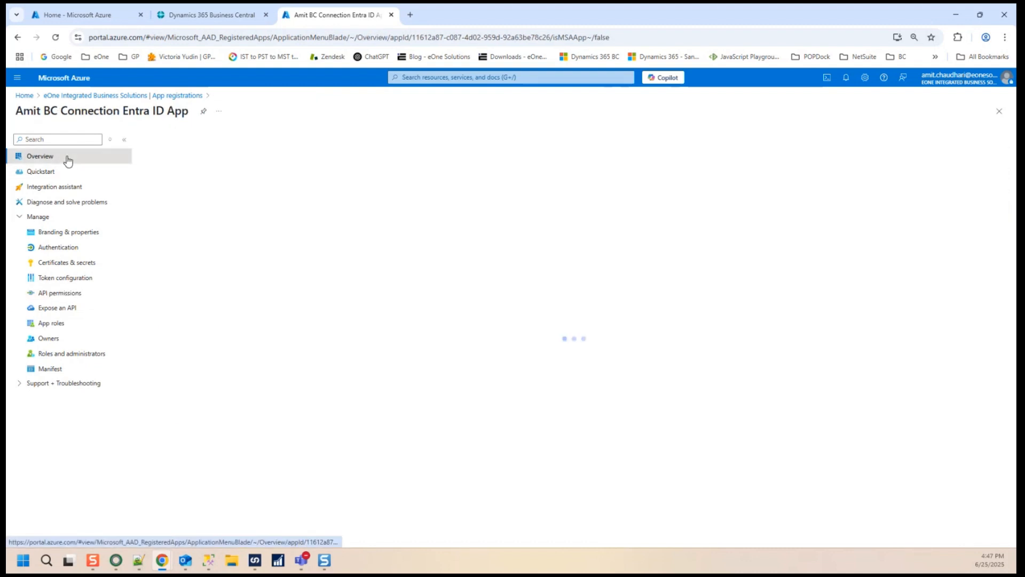
{"action": "left_click", "coordinate": [286, 537]}
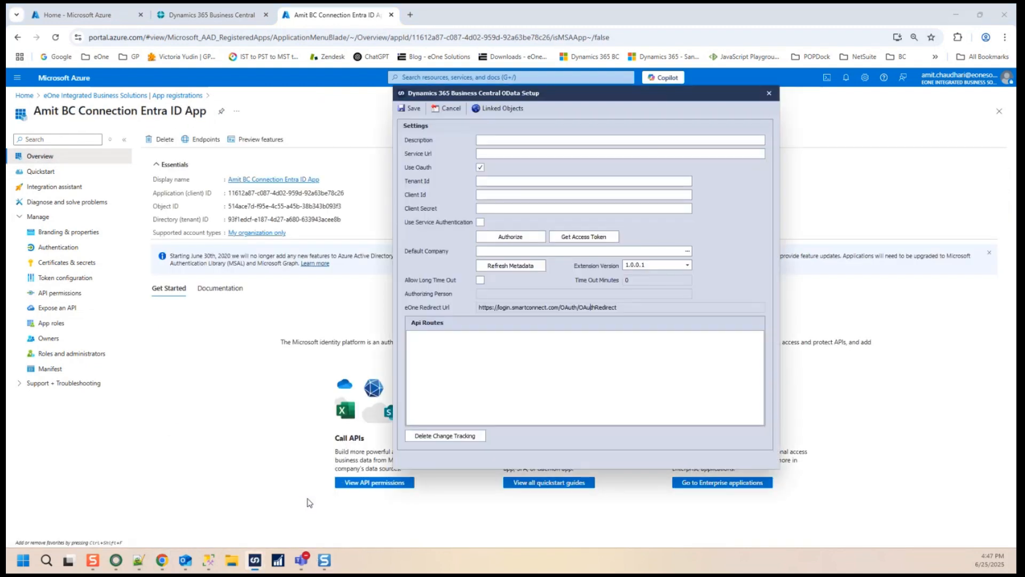
{"action": "left_click", "coordinate": [768, 94]}
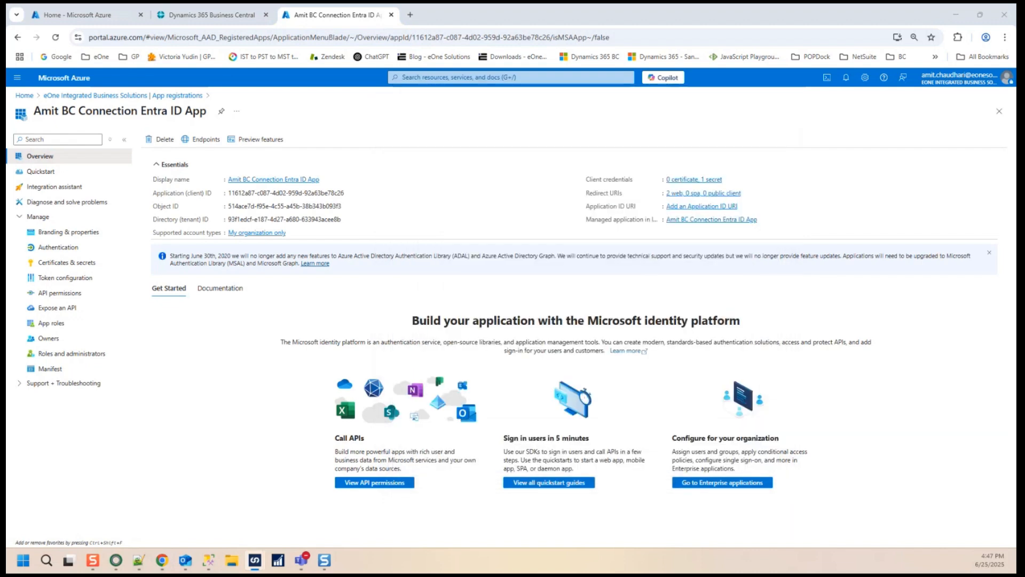
{"action": "left_click_drag", "start_coordinate": [540, 4], "coordinate": [605, 171]}
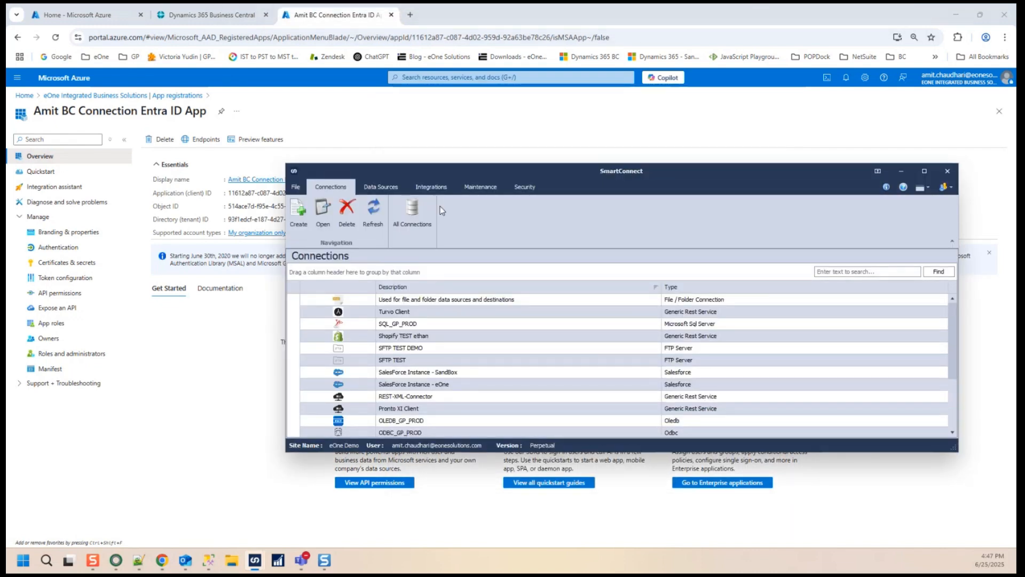
{"action": "left_click", "coordinate": [300, 220]}
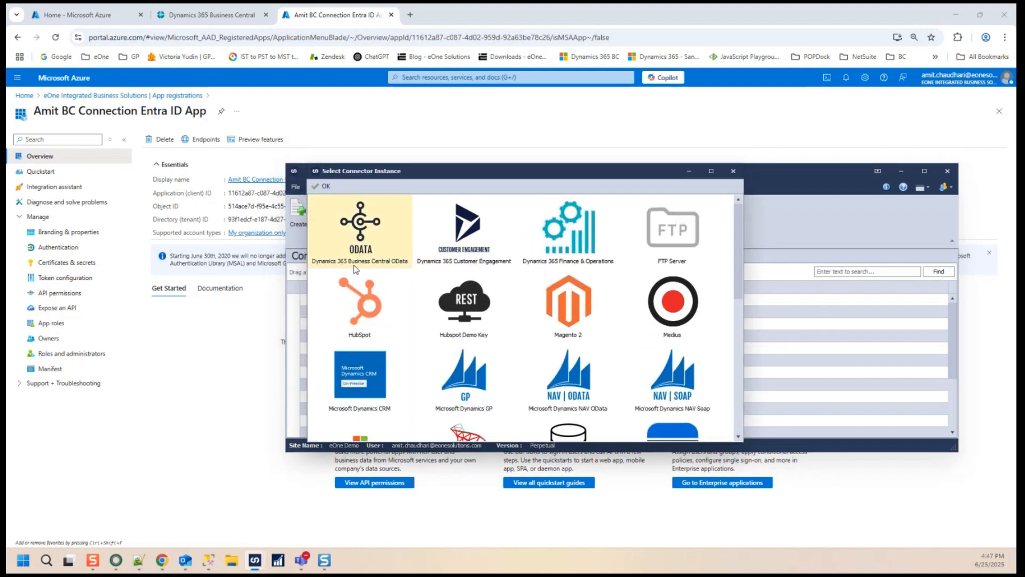
{"action": "double_click", "coordinate": [384, 248]}
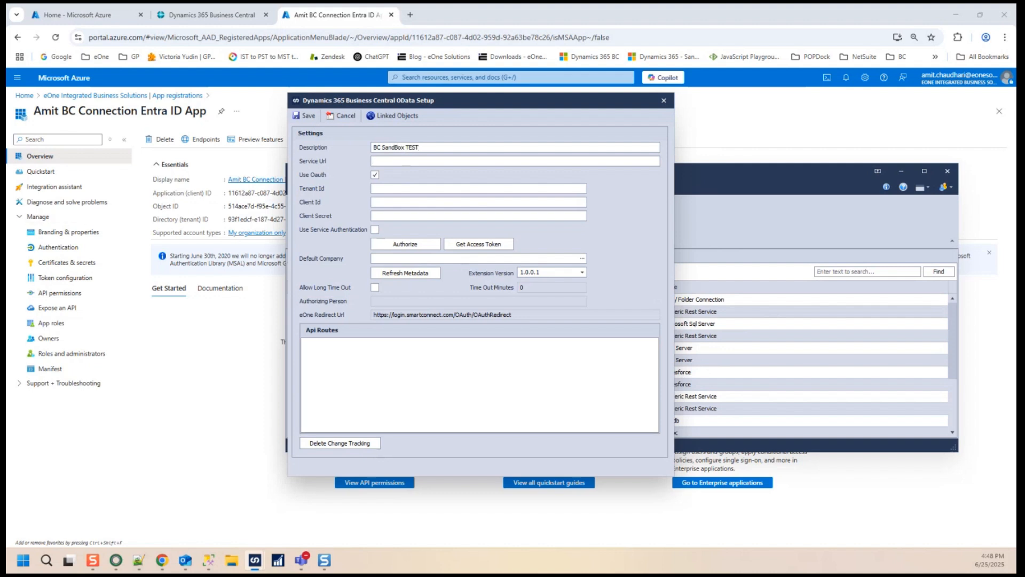
- Fill in the Service Url with the copied api.businesscentral.dynamics.com v2.0 address containing the tenant ID and ending in Sandbox_TEST/ODataV4
{"action": "key", "text": "alt+Tab"}
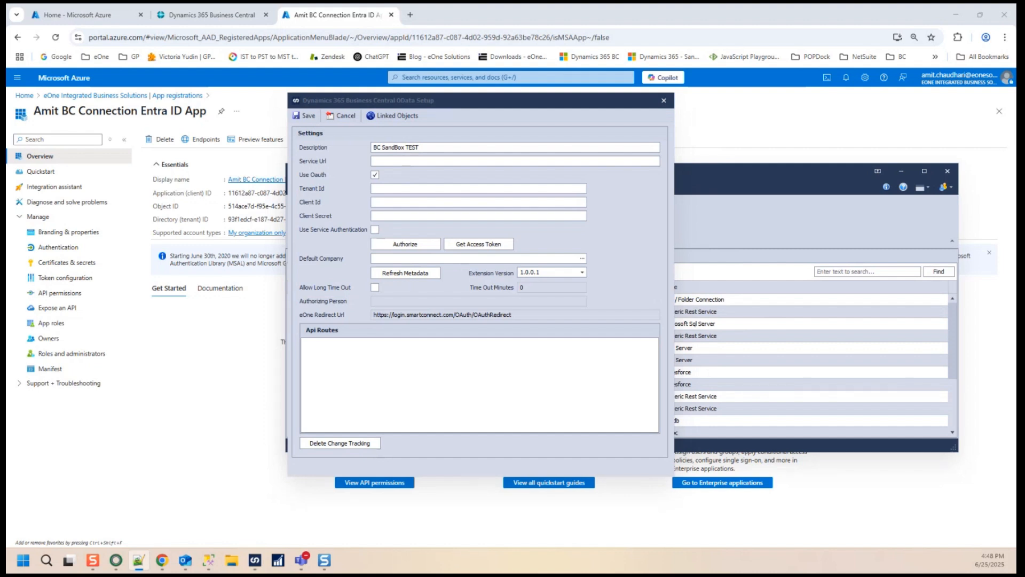
{"action": "left_click", "coordinate": [422, 163]}
{"action": "key", "text": "ctrl+v"}
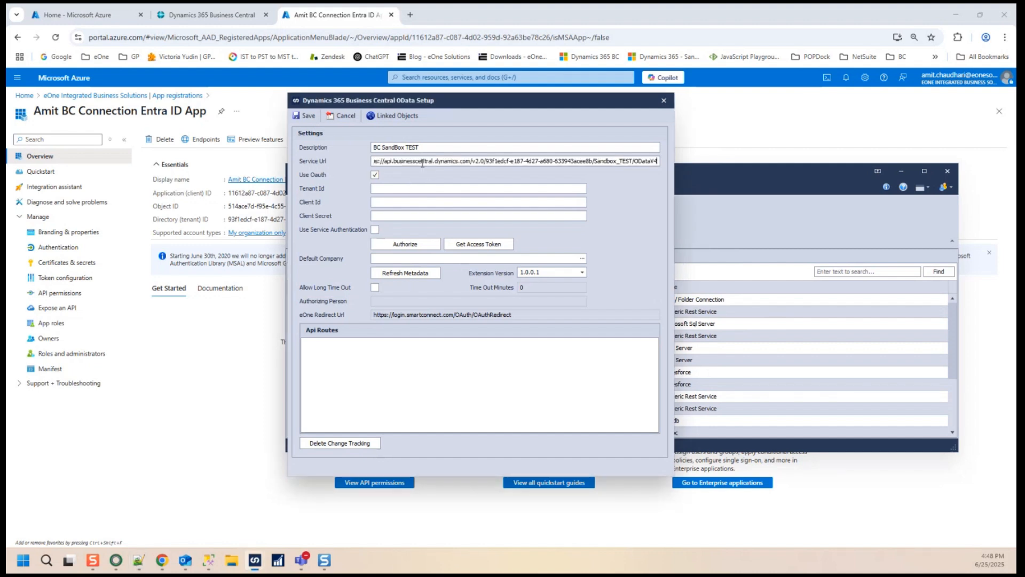
{"action": "left_click_drag", "start_coordinate": [473, 163], "coordinate": [268, 131]}
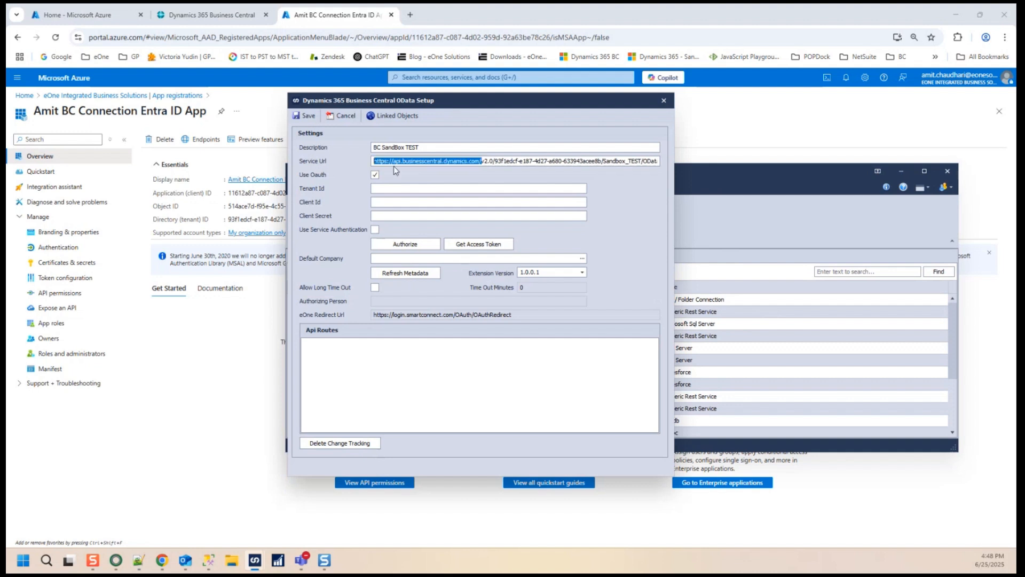
- Examine the host, version, tenant ID, environment and ODataV4 parts of the connection's Service Url
{"action": "left_click_drag", "start_coordinate": [393, 163], "coordinate": [478, 164]}
{"action": "left_click", "coordinate": [495, 162]}
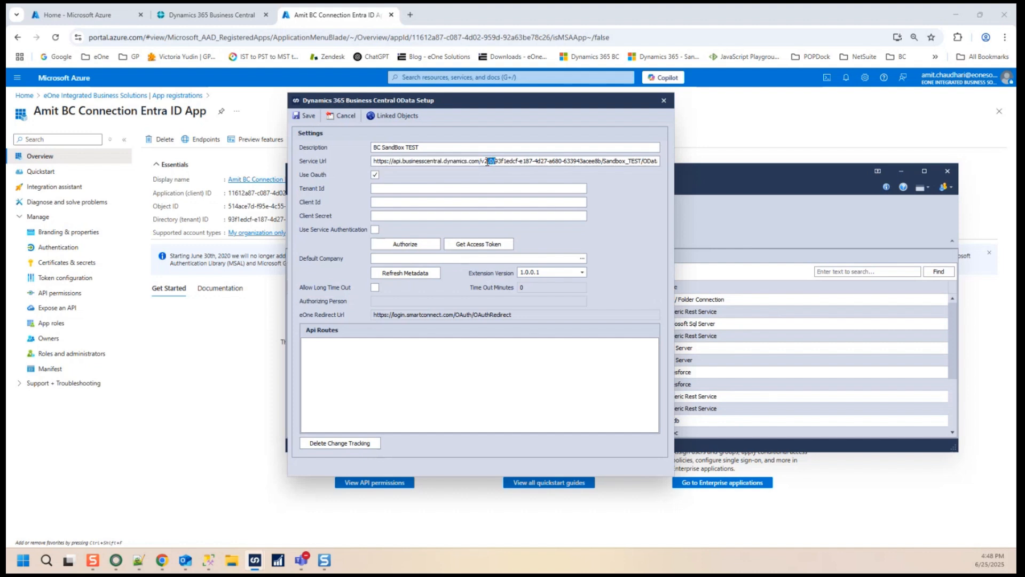
{"action": "left_click", "coordinate": [497, 161]}
{"action": "left_click_drag", "start_coordinate": [497, 161], "coordinate": [683, 163]}
{"action": "left_click", "coordinate": [645, 162]}
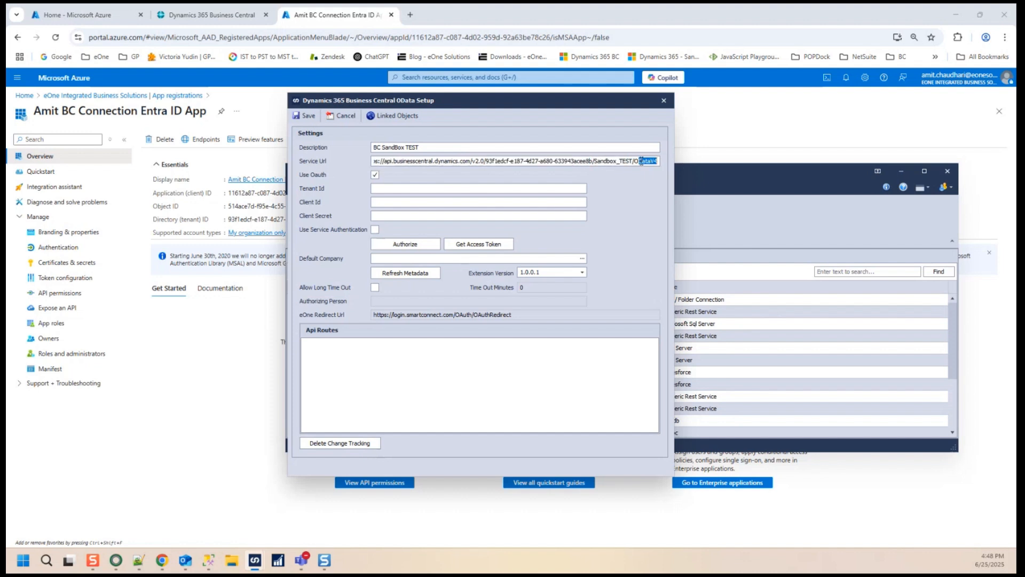
- Check the Microsoft Entra tenant ID and environment name in Business Central's Help & Support information, returning to the SmartConnect OData setup
{"action": "left_click", "coordinate": [213, 20]}
{"action": "left_click", "coordinate": [212, 20]}
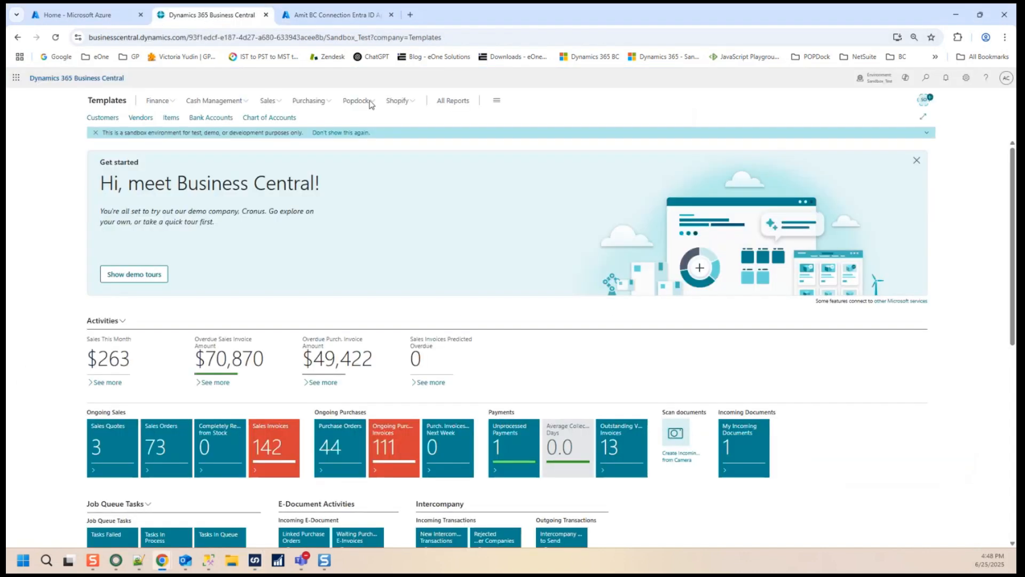
{"action": "left_click", "coordinate": [985, 79]}
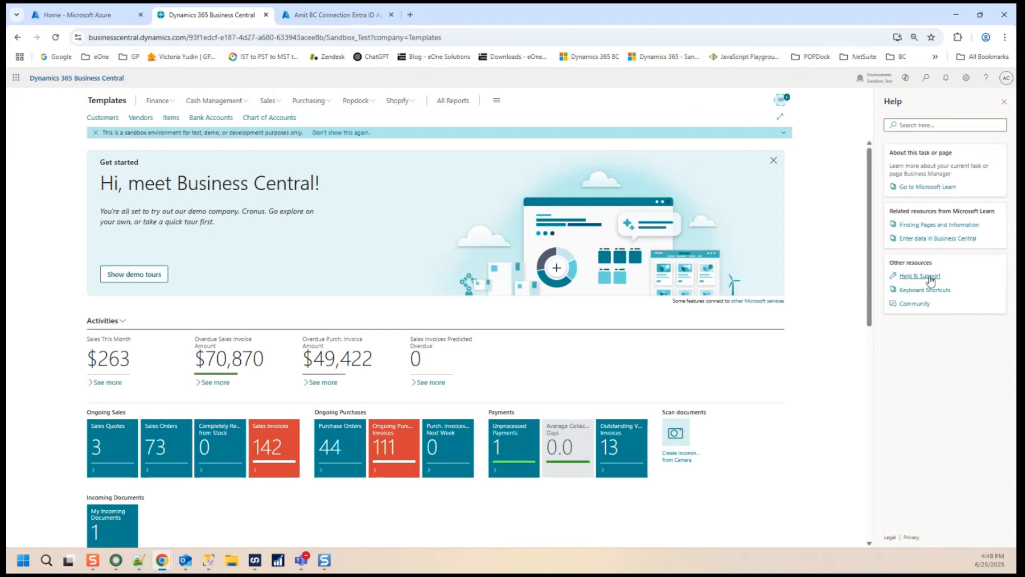
{"action": "left_click", "coordinate": [930, 276]}
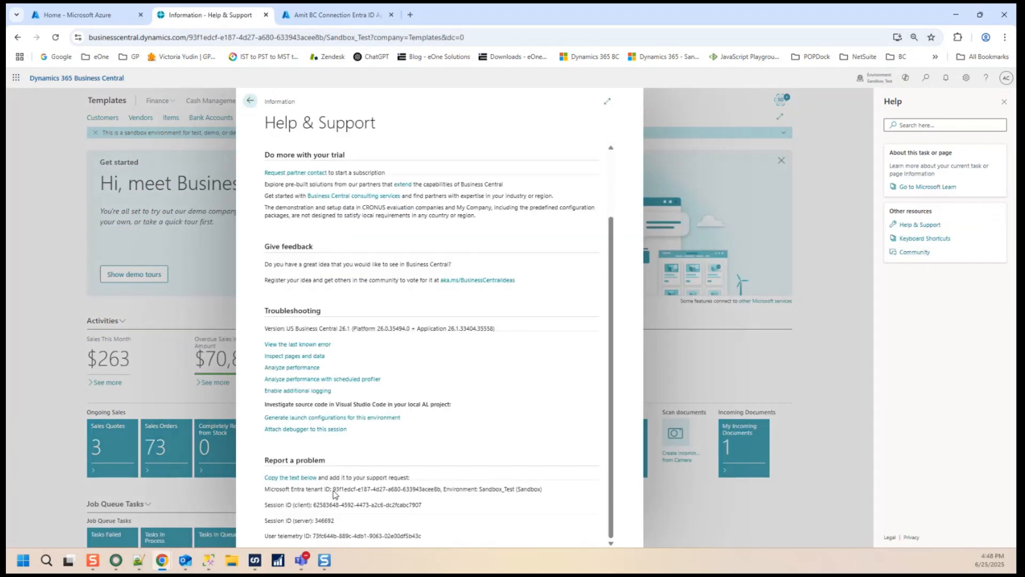
{"action": "left_click_drag", "start_coordinate": [333, 490], "coordinate": [516, 491]}
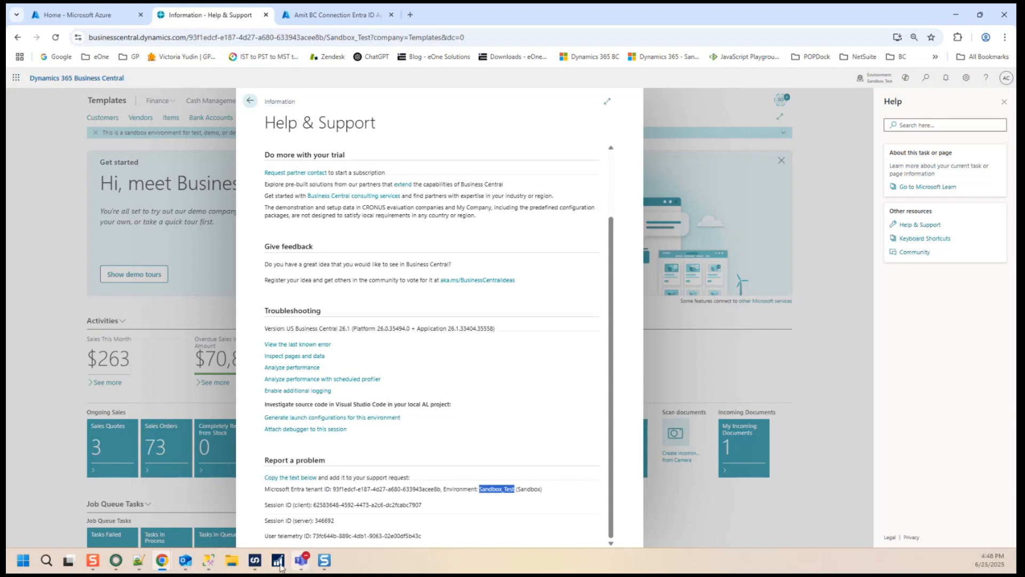
{"action": "left_click", "coordinate": [254, 559]}
{"action": "left_click", "coordinate": [304, 502]}
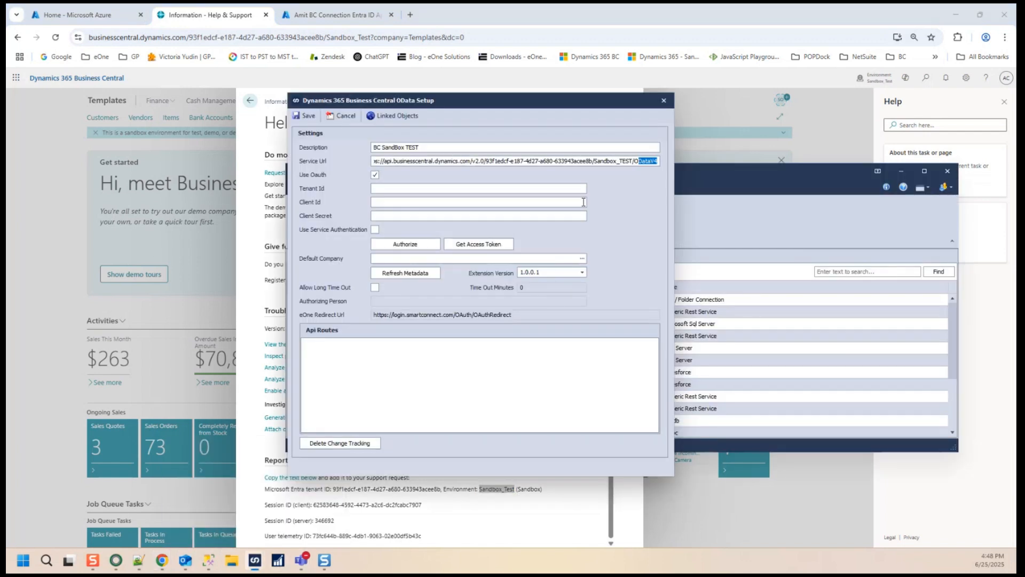
- Copy the Directory (tenant) ID from the Azure app registration overview into the SmartConnect connection's Tenant Id
{"action": "left_click", "coordinate": [398, 190]}
{"action": "left_click", "coordinate": [166, 66]}
{"action": "left_click", "coordinate": [123, 15]}
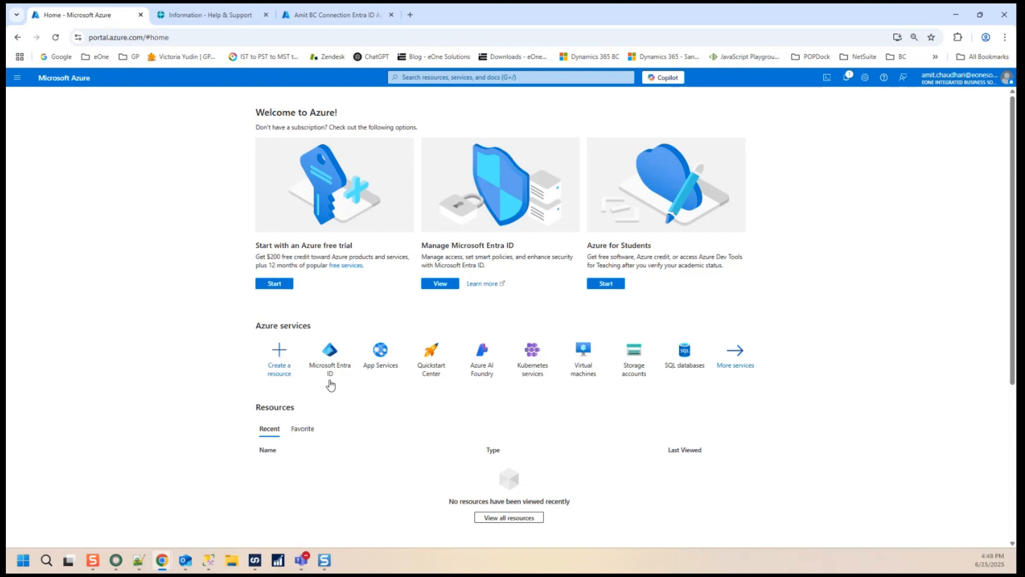
{"action": "left_click", "coordinate": [317, 15]}
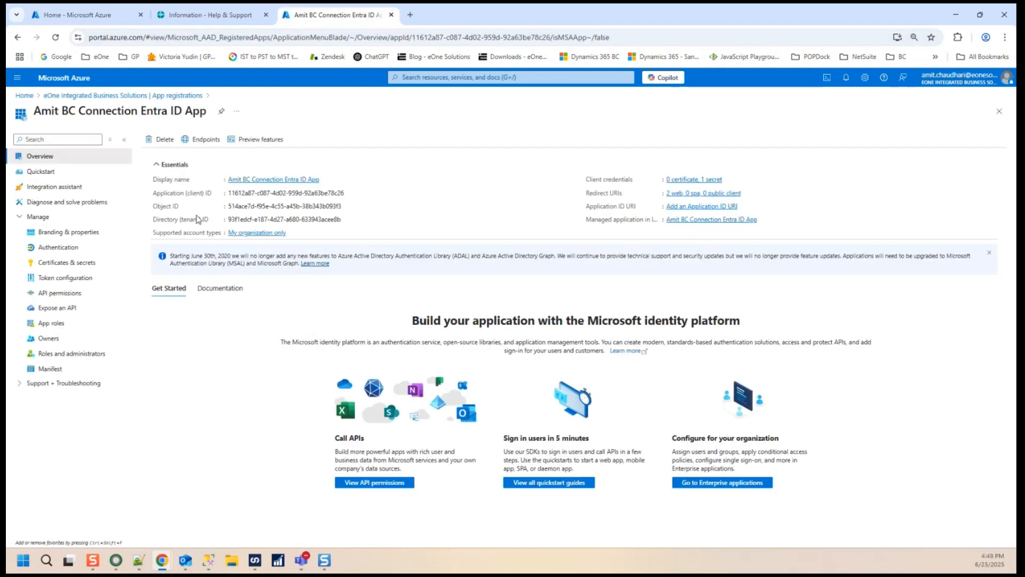
{"action": "left_click", "coordinate": [347, 218]}
{"action": "left_click", "coordinate": [346, 219]}
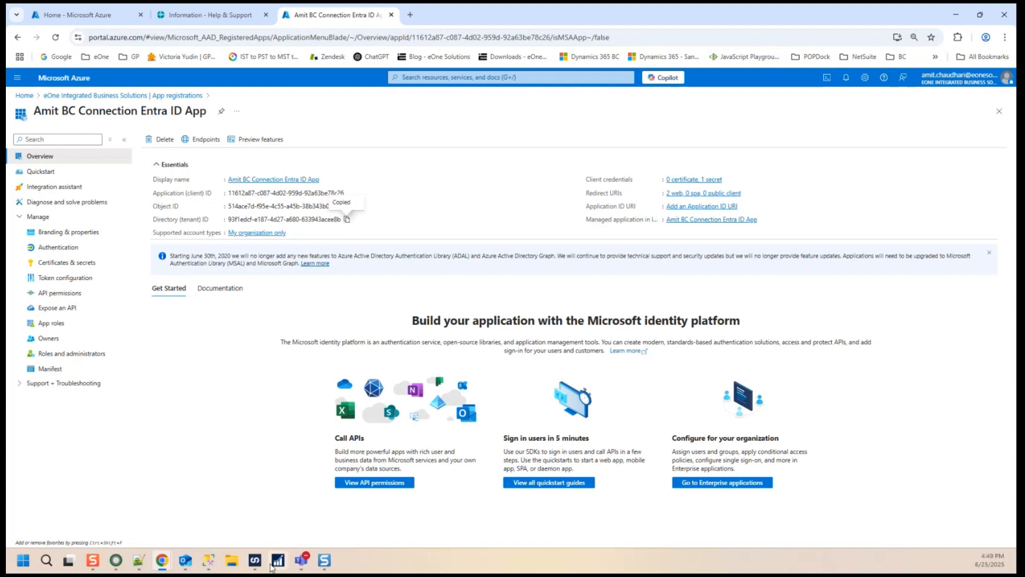
{"action": "mouse_move", "coordinate": [254, 559]}
{"action": "left_click", "coordinate": [338, 506]}
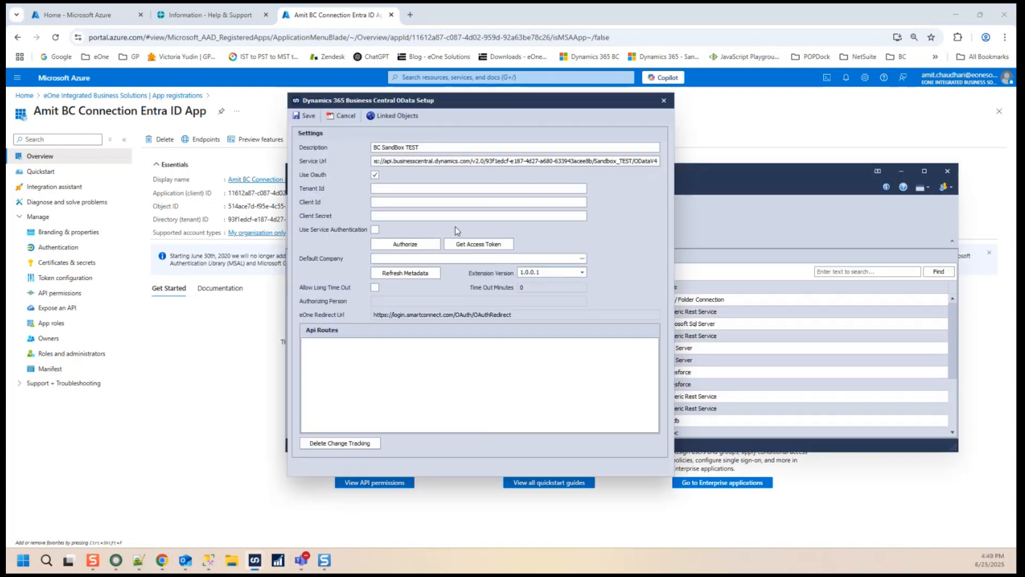
{"action": "key", "text": "ctrl+v"}
- Copy the Application (client) ID from the Azure app registration overview into the SmartConnect connection's Client Id
{"action": "left_click", "coordinate": [251, 285]}
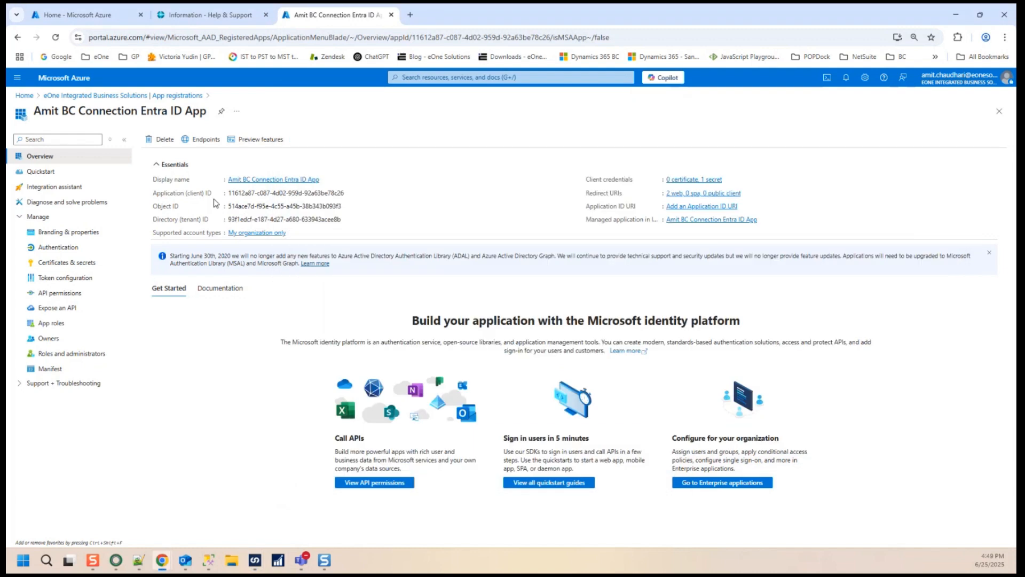
{"action": "left_click", "coordinate": [349, 193]}
{"action": "mouse_move", "coordinate": [270, 558]}
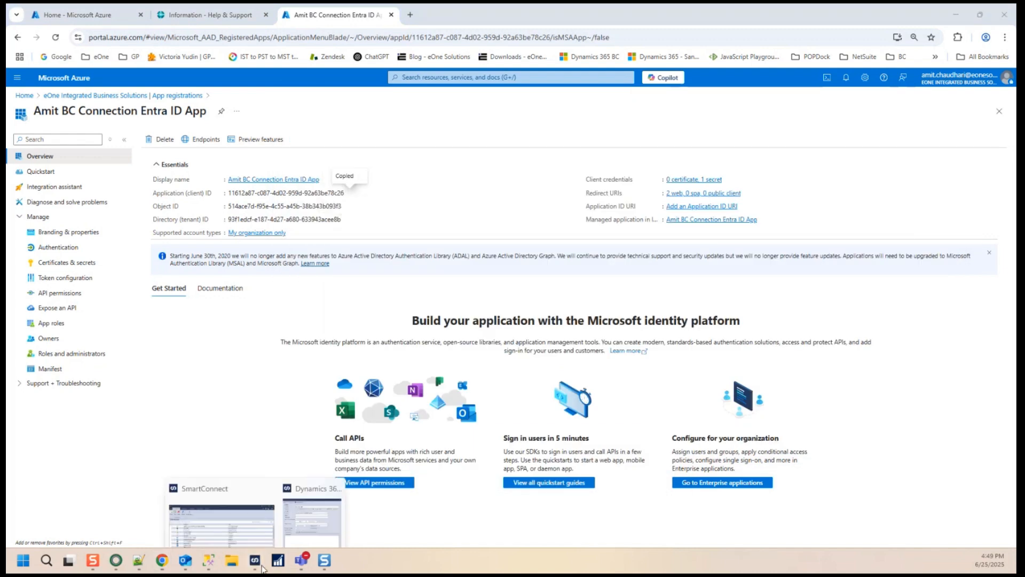
{"action": "left_click", "coordinate": [323, 508]}
{"action": "left_click", "coordinate": [437, 201]}
{"action": "key", "text": "ctrl+v"}
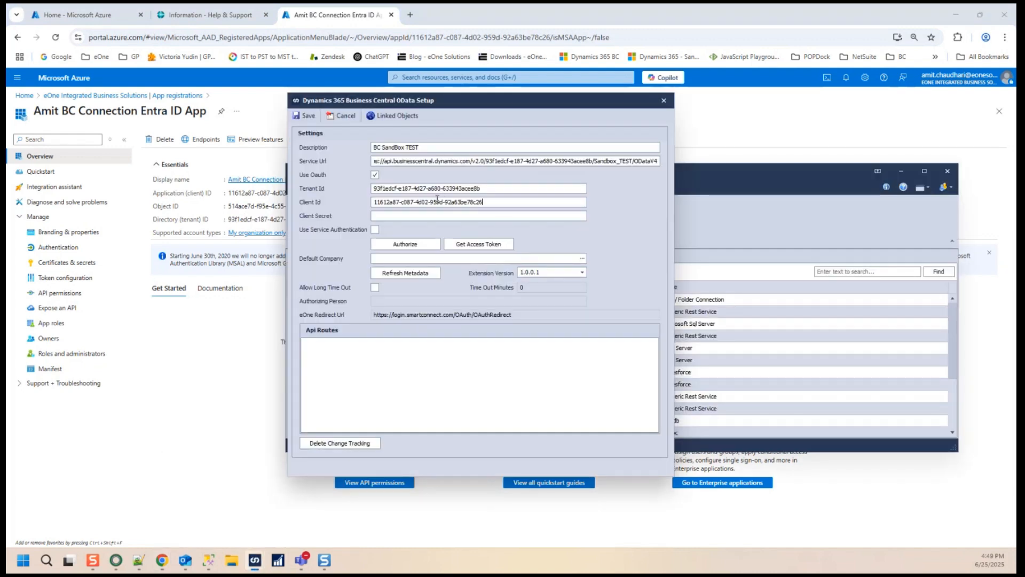
- View the app registration's client secrets, and fill in the SmartConnect connection's Client Secret with the saved secret value
{"action": "left_click", "coordinate": [67, 262]}
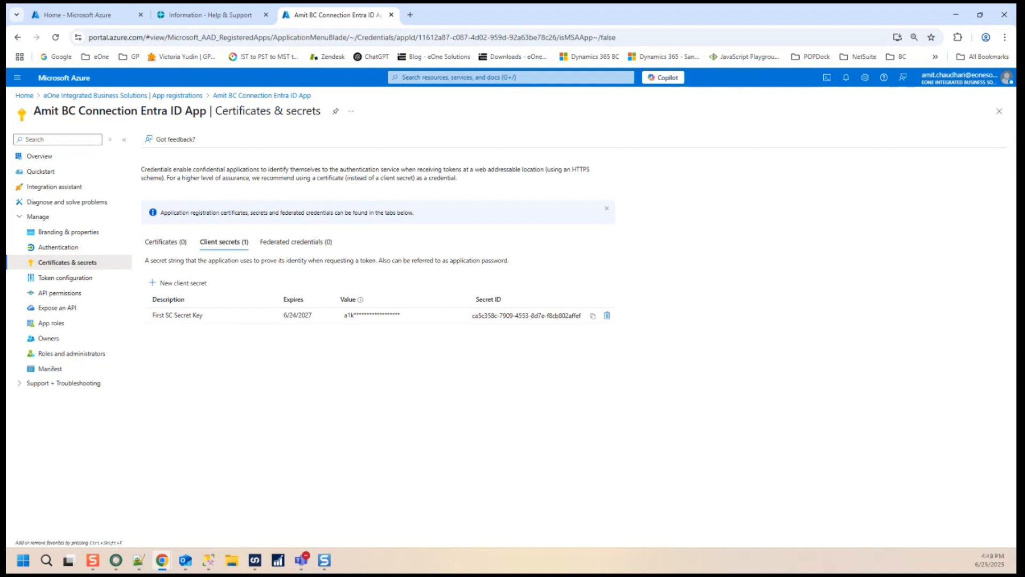
{"action": "key", "text": "alt+Tab"}
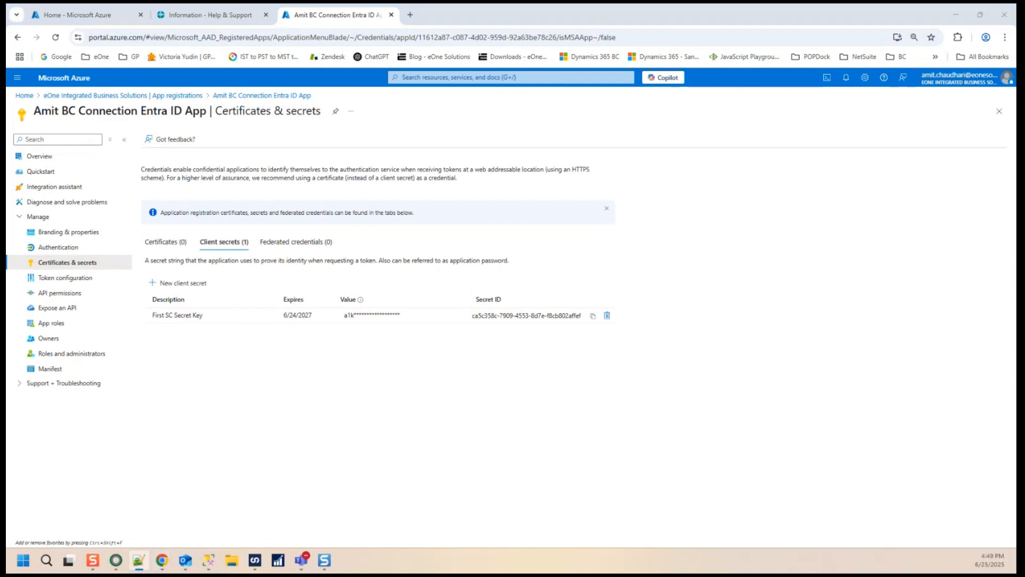
{"action": "mouse_move", "coordinate": [255, 560]}
{"action": "left_click", "coordinate": [314, 491]}
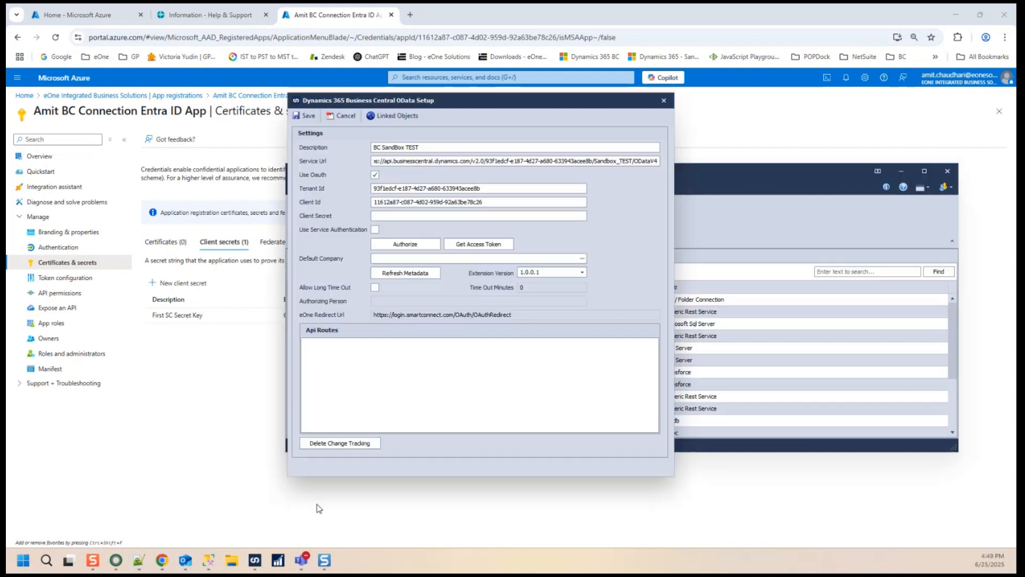
{"action": "left_click", "coordinate": [106, 244]}
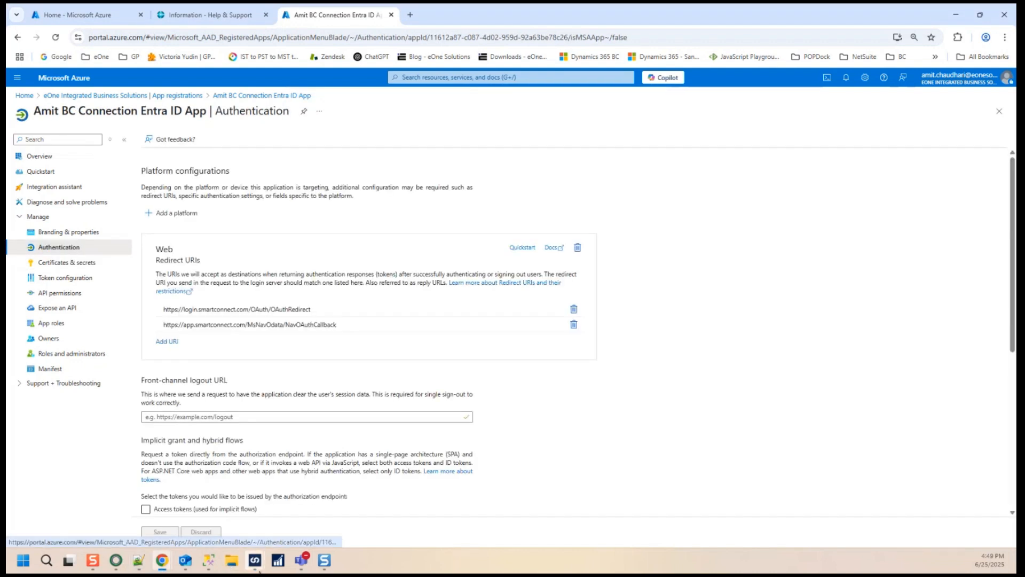
{"action": "mouse_move", "coordinate": [254, 560]}
{"action": "left_click", "coordinate": [310, 511]}
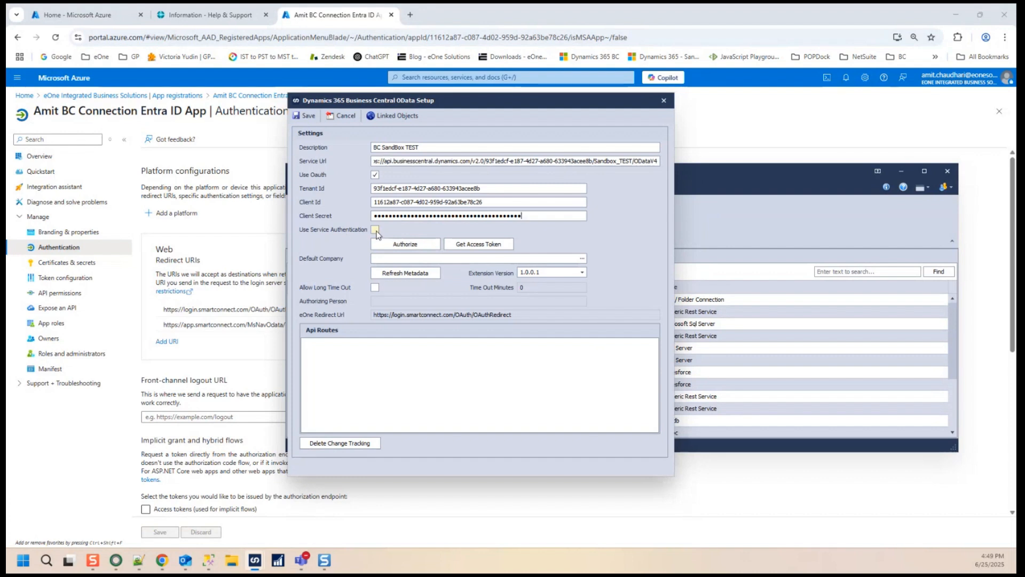
- Enable Use Service Authentication for the connection and request an access token, dismissing the resulting message
{"action": "left_click", "coordinate": [375, 230]}
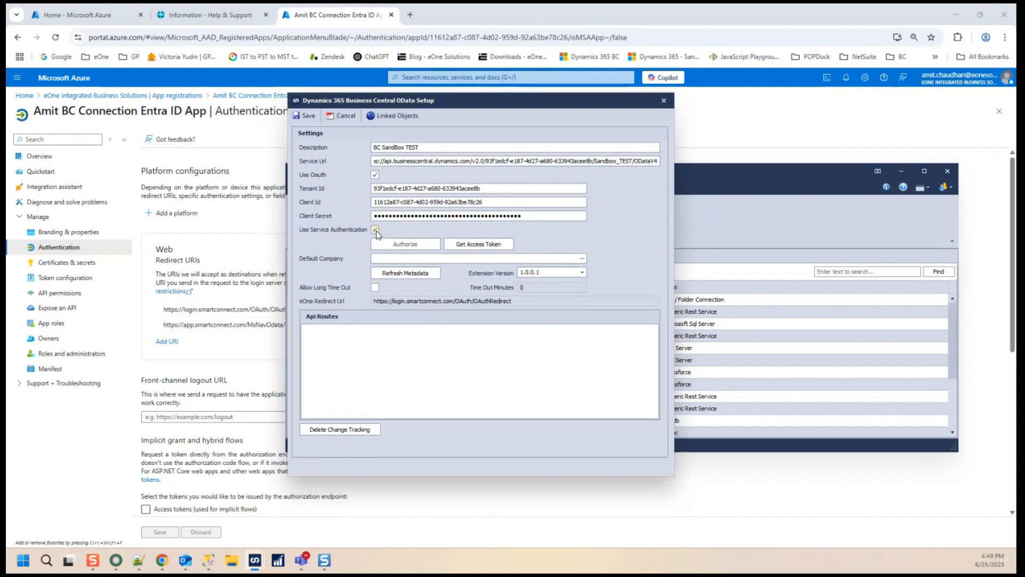
{"action": "left_click", "coordinate": [483, 245]}
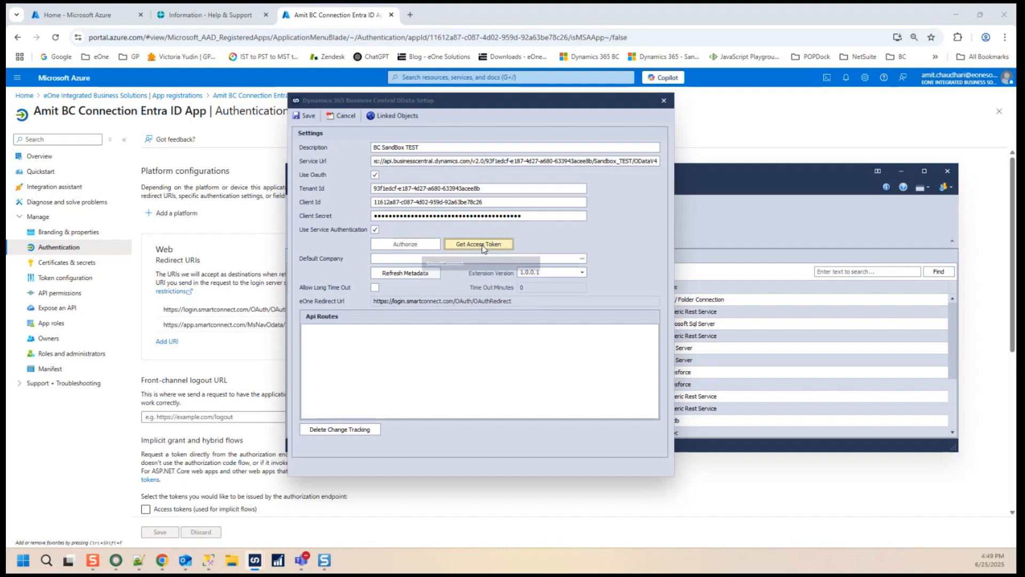
{"action": "left_click", "coordinate": [490, 306]}
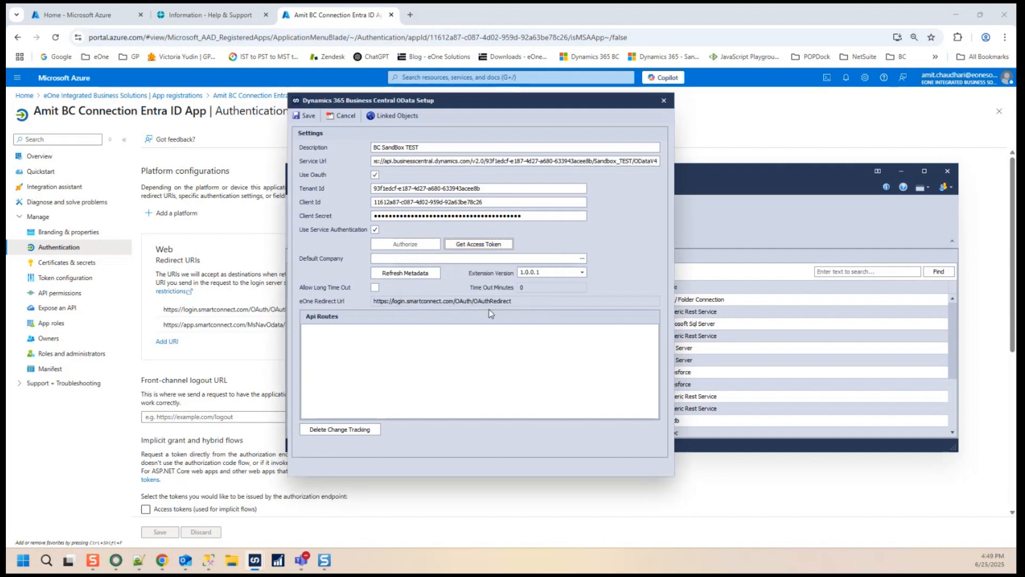
- Switch to Business Central, close Help & Support, search for "entra" and open the Microsoft Entra Applications page
{"action": "left_click", "coordinate": [216, 21]}
{"action": "left_click", "coordinate": [216, 21]}
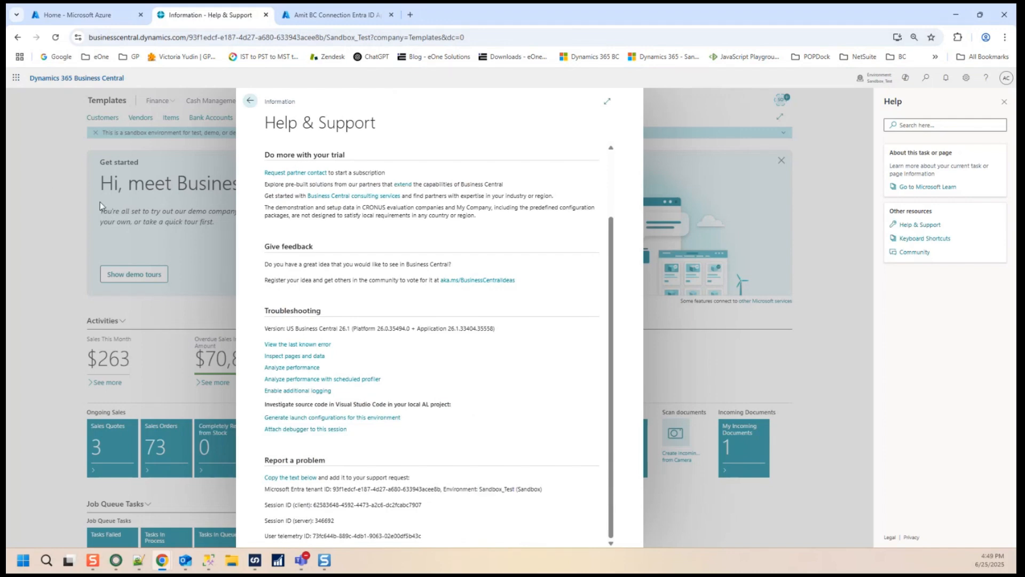
{"action": "key", "text": "Escape"}
{"action": "left_click", "coordinate": [925, 78]}
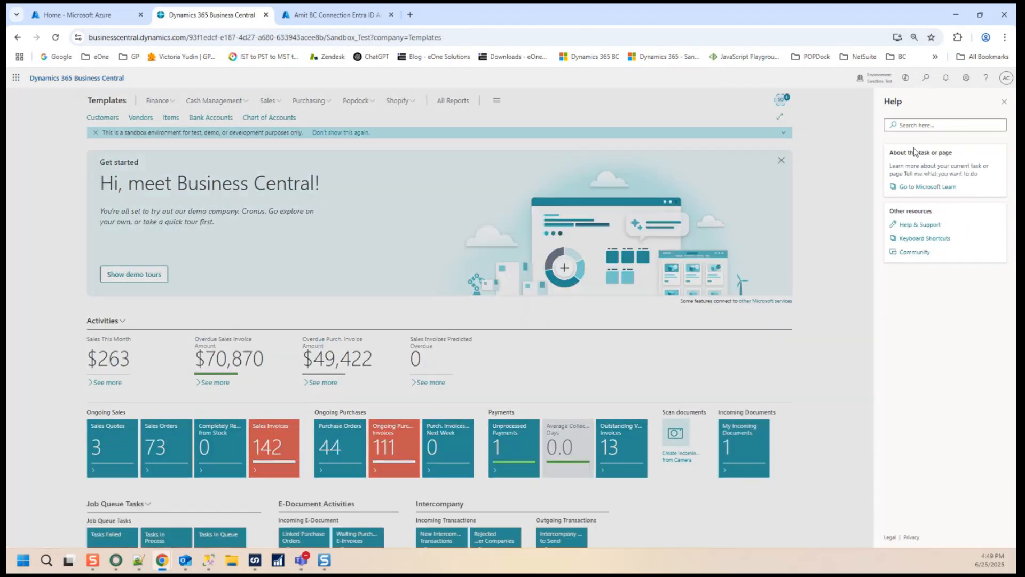
{"action": "type", "text": "c"}
{"action": "type", "text": "ntra"}
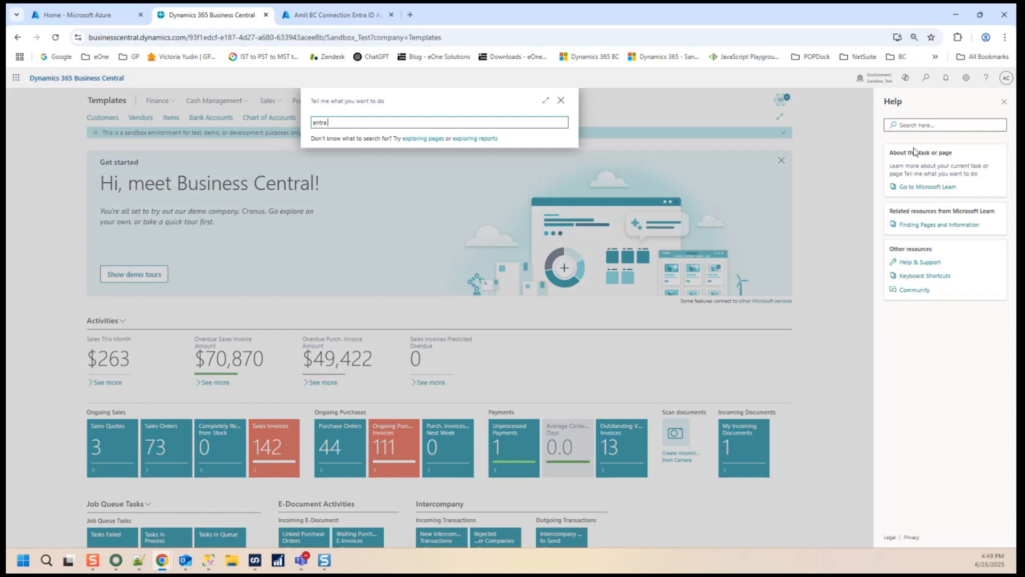
{"action": "type", "text": " ID"}
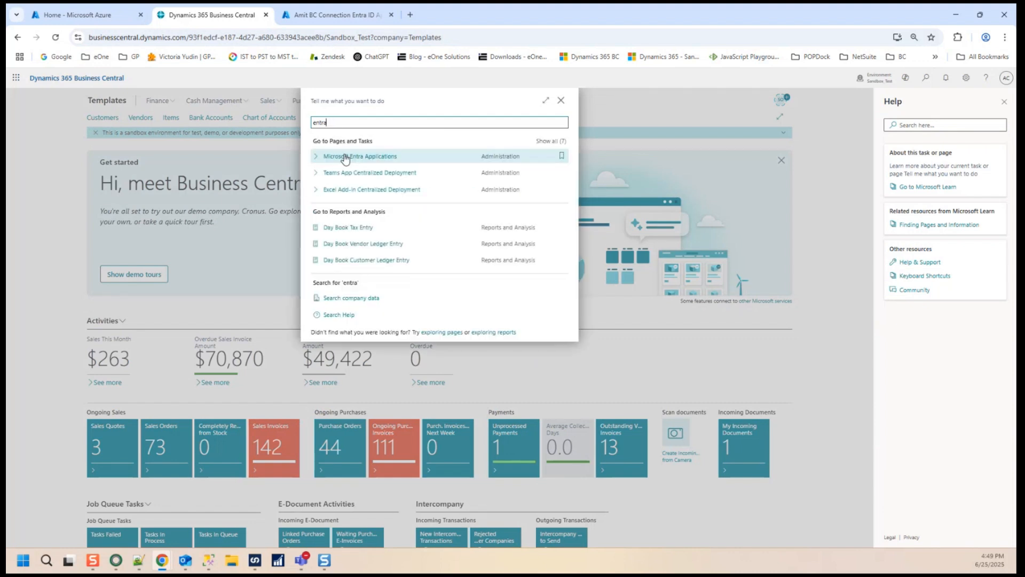
{"action": "left_click", "coordinate": [363, 157]}
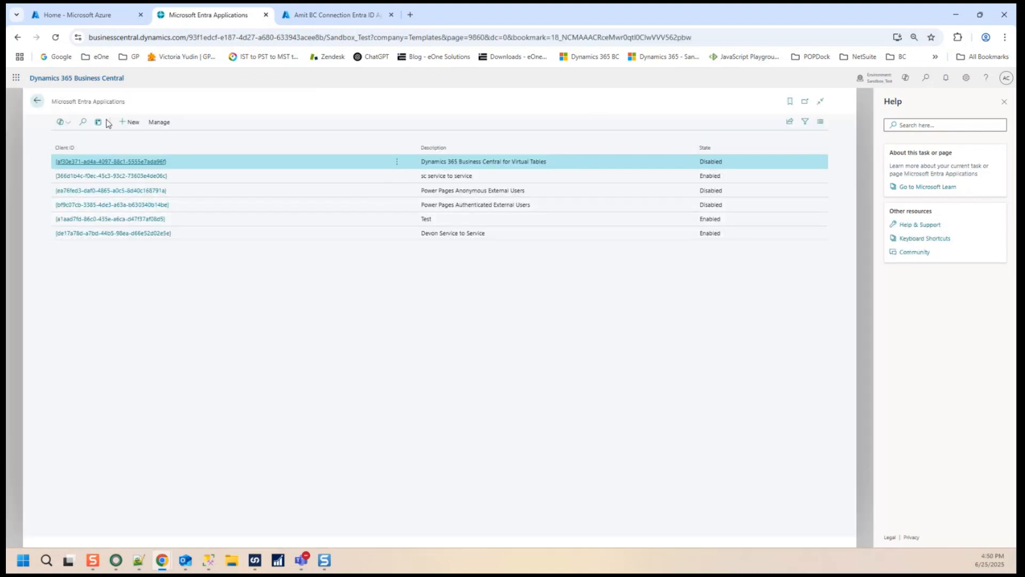
- Create a Microsoft Entra application card with the Application (client) ID copied from the Azure app registration as its Client ID
{"action": "left_click", "coordinate": [130, 122]}
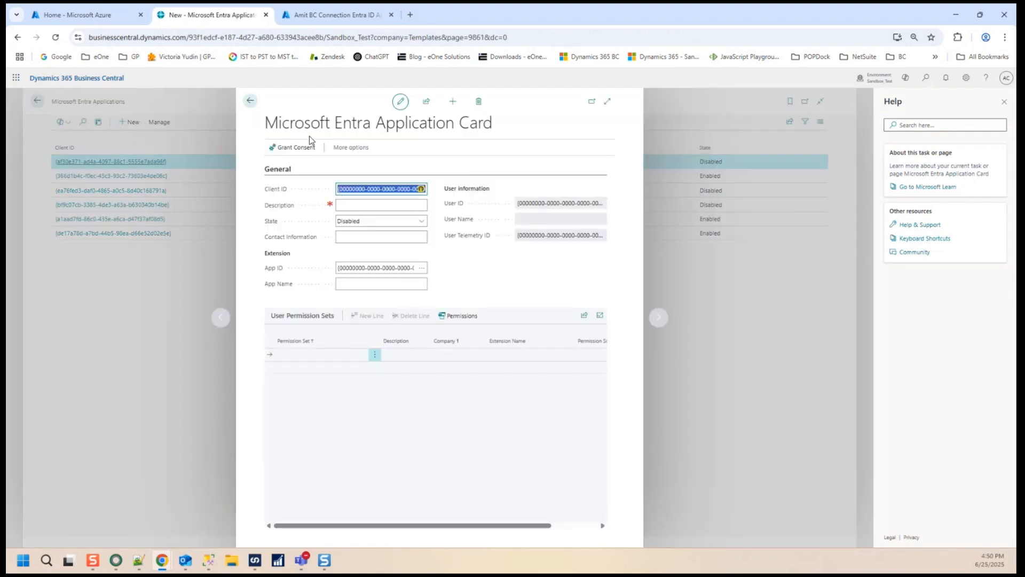
{"action": "left_click", "coordinate": [331, 15]}
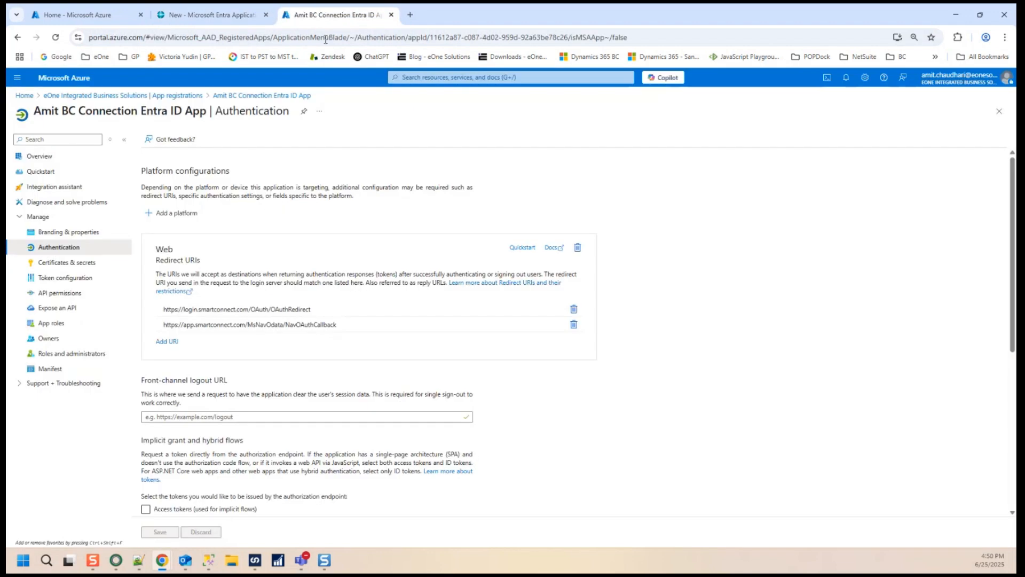
{"action": "left_click", "coordinate": [91, 157]}
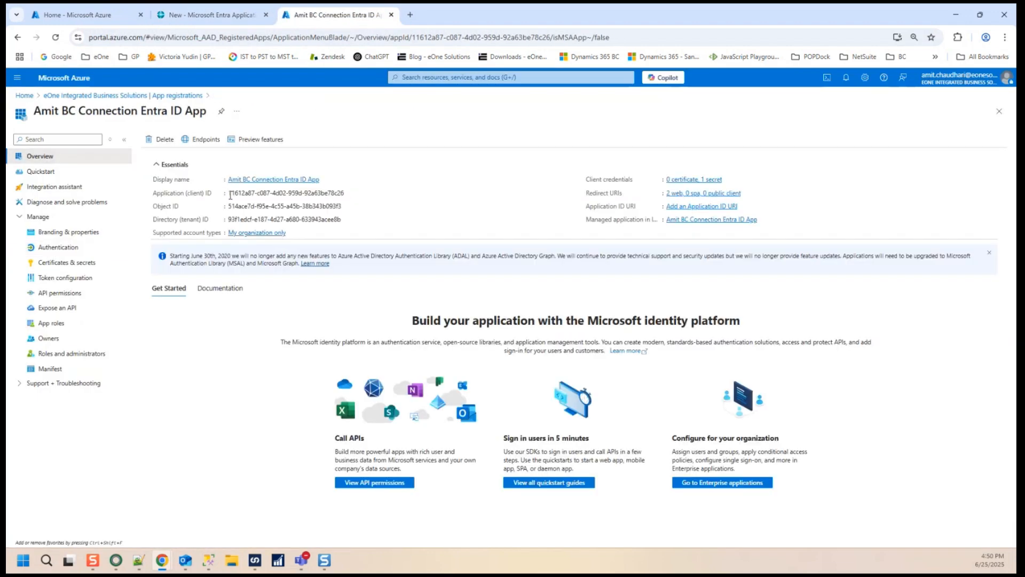
{"action": "left_click", "coordinate": [349, 194]}
{"action": "left_click", "coordinate": [197, 20]}
{"action": "key", "text": "ctrl+v"}
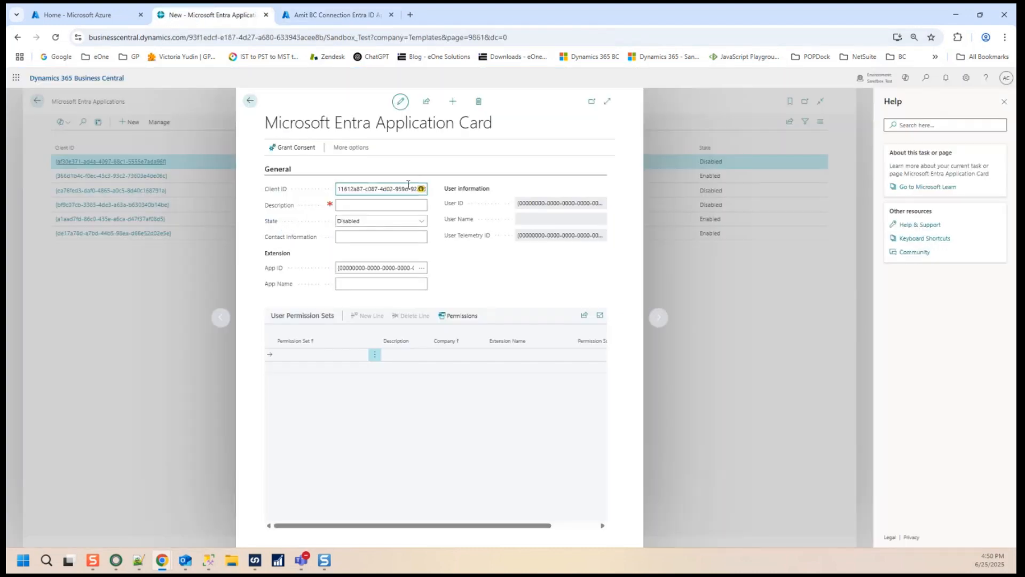
- Describe the application as "SC Connection", set its State to Enabled and agree to create the matching user
{"action": "left_click", "coordinate": [363, 206]}
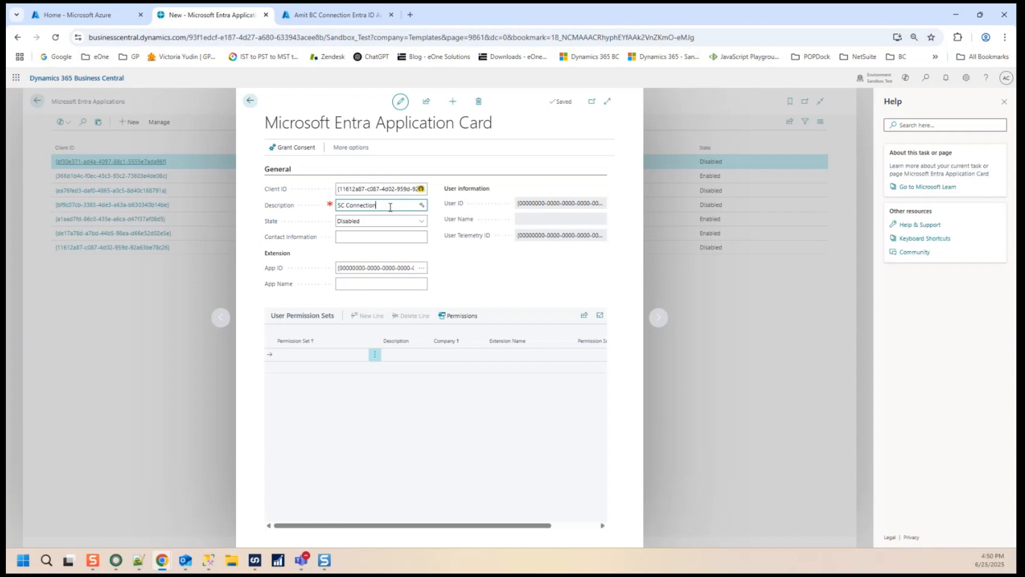
{"action": "left_click_drag", "start_coordinate": [390, 207], "coordinate": [327, 205]}
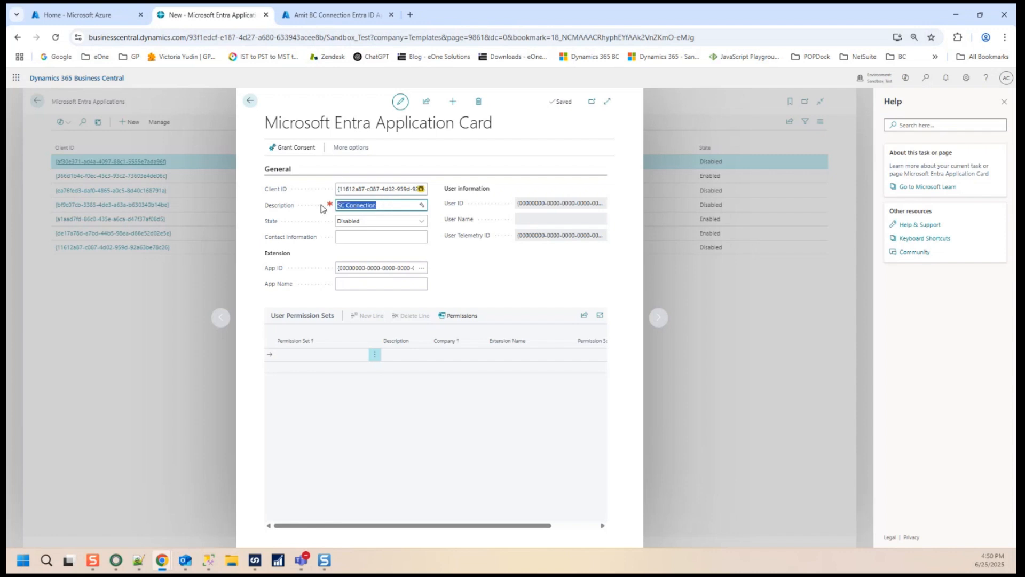
{"action": "left_click", "coordinate": [396, 222]}
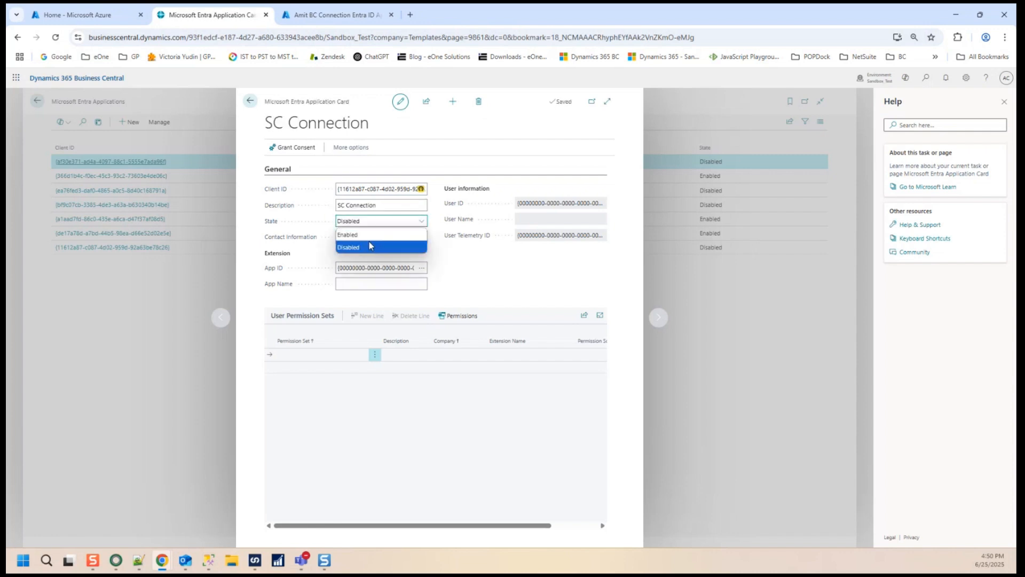
{"action": "left_click", "coordinate": [369, 244]}
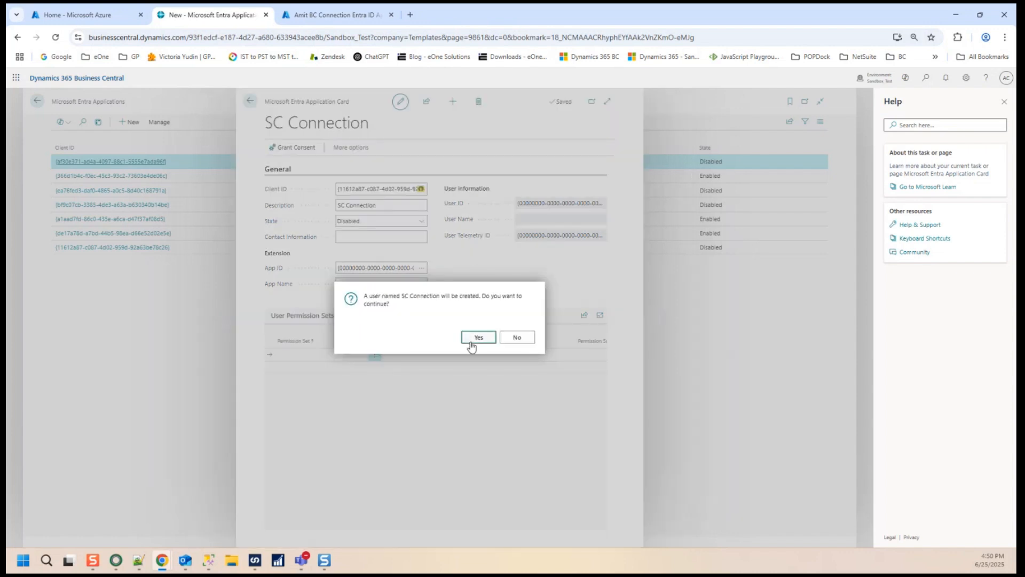
{"action": "left_click", "coordinate": [478, 337]}
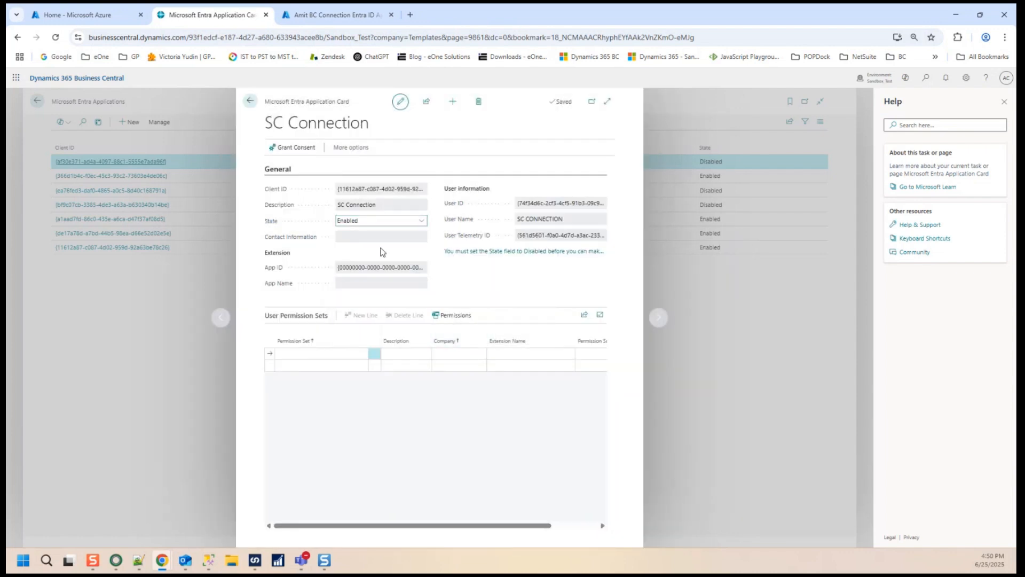
- Try to assign the SUPER permission set to the SC Connection application without specifying a company
{"action": "left_click", "coordinate": [296, 353]}
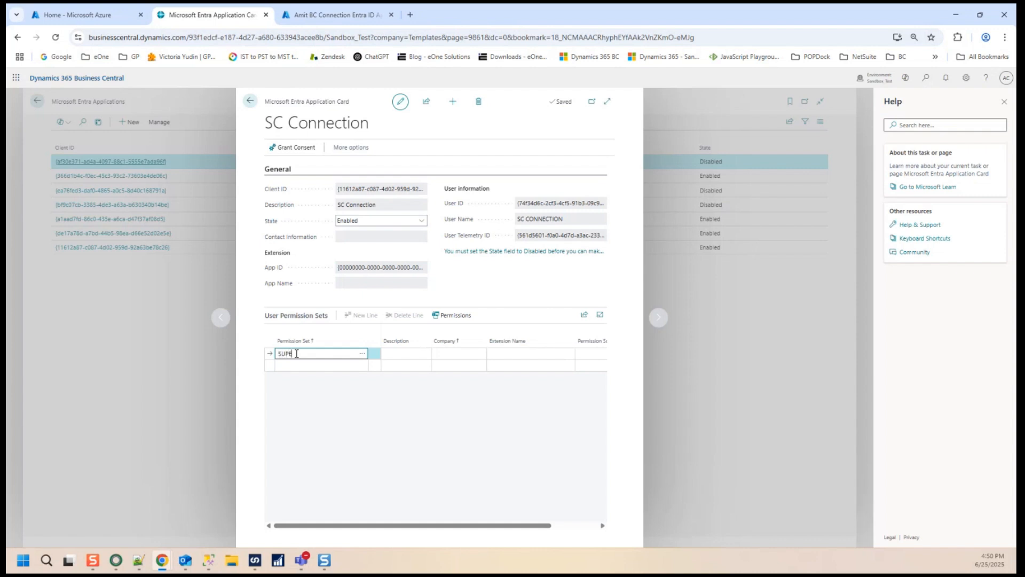
{"action": "type", "text": "SUPER"}
{"action": "key", "text": "Tab"}
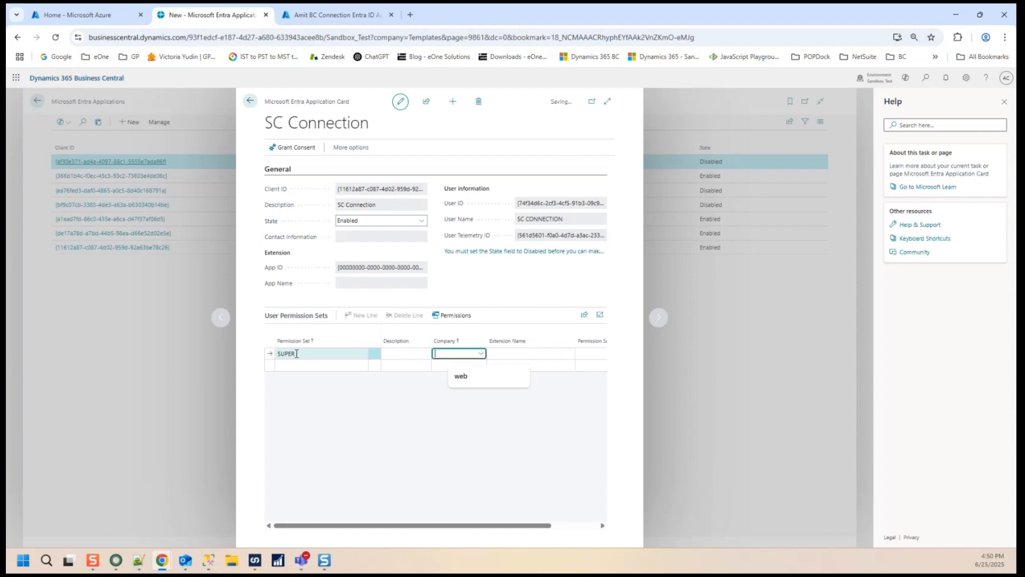
{"action": "left_click", "coordinate": [508, 457]}
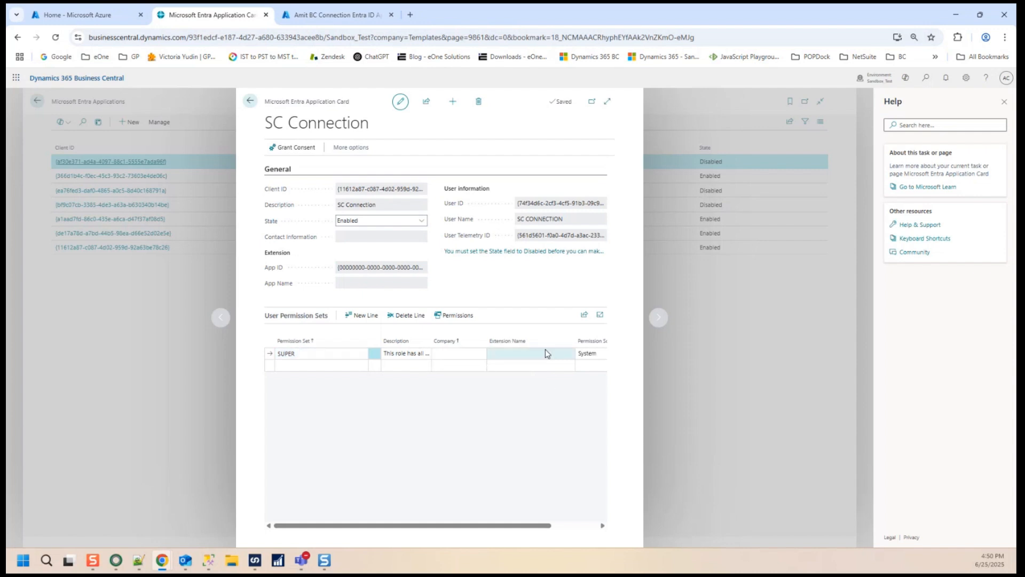
{"action": "left_click", "coordinate": [453, 371]}
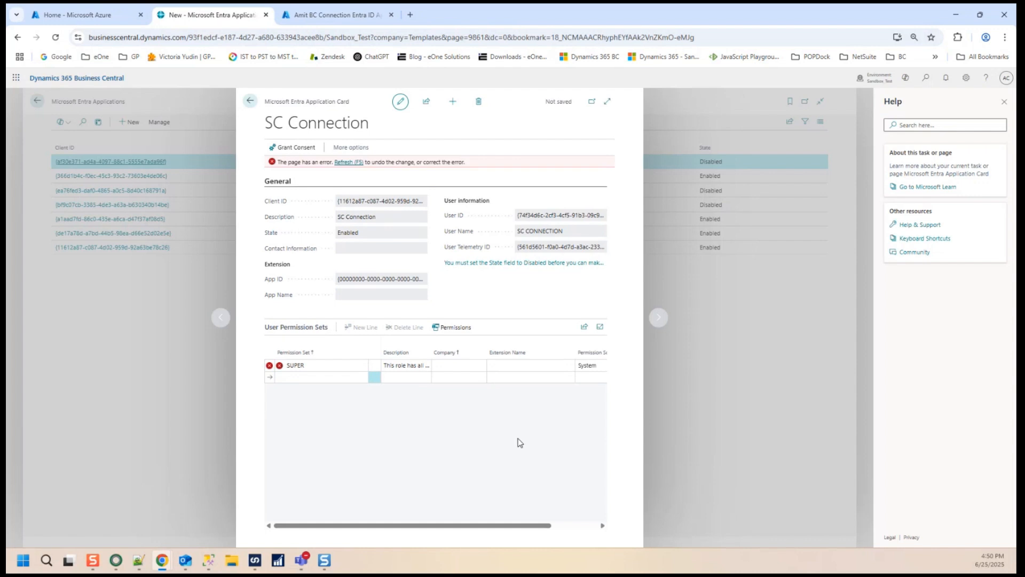
- Try to replace the SUPER permission set with D365 BUS FULL ACCESS and return to the application list
{"action": "mouse_move", "coordinate": [279, 365]}
{"action": "left_click", "coordinate": [320, 366]}
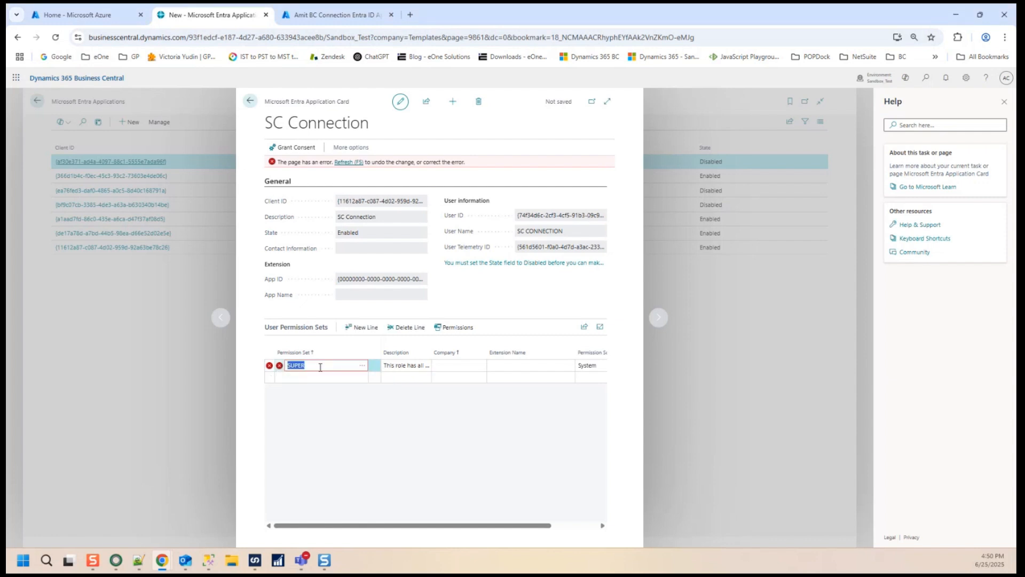
{"action": "type", "text": "D365 BUS FULL ACCESS"}
{"action": "key", "text": "Tab"}
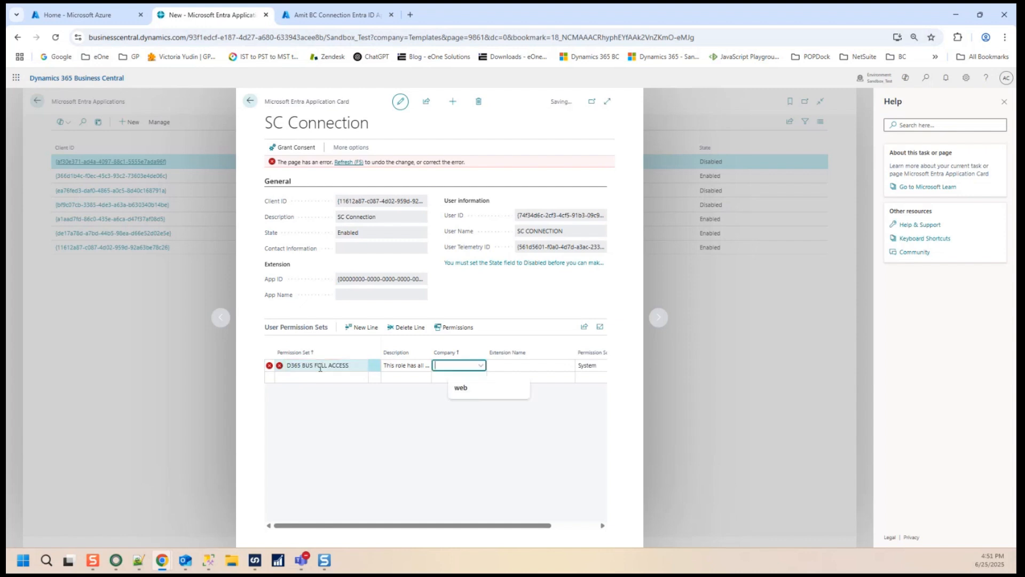
{"action": "left_click", "coordinate": [507, 357]}
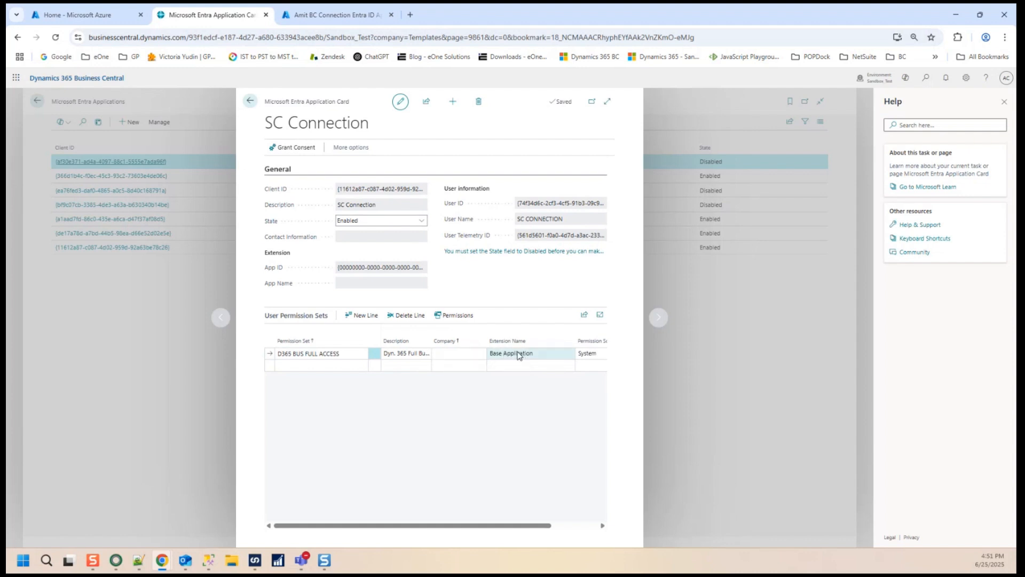
{"action": "left_click", "coordinate": [579, 527]}
{"action": "left_click_drag", "start_coordinate": [580, 527], "coordinate": [396, 516]}
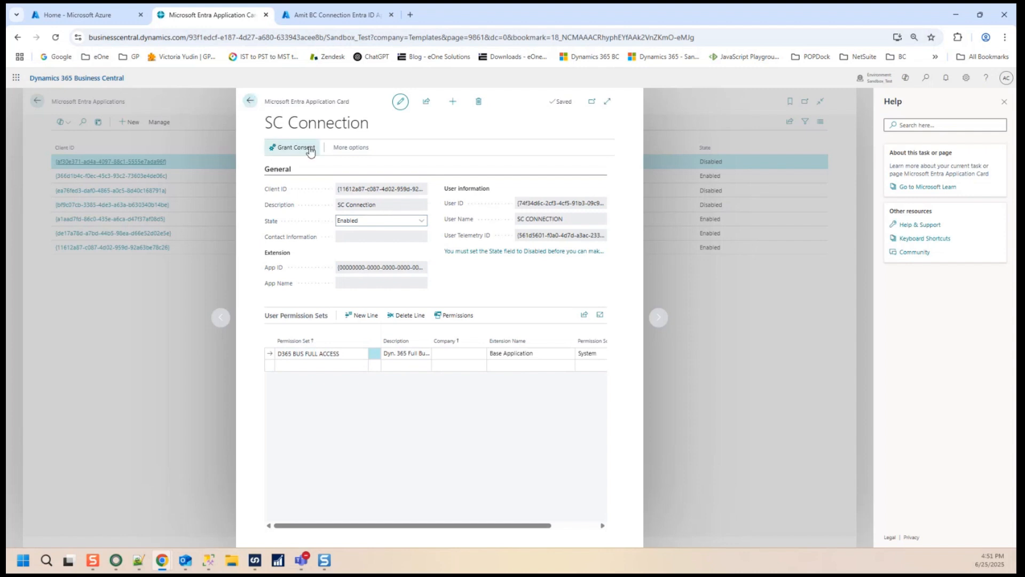
{"action": "left_click", "coordinate": [252, 102]}
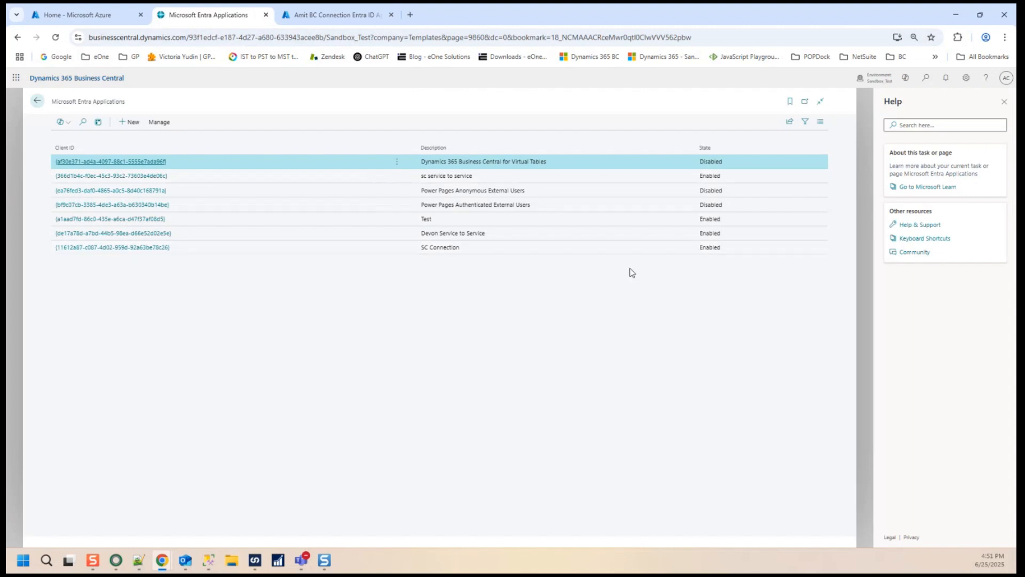
- Switch to the SmartConnect OData setup, request an access token again and check the Default Company lookup for companies
{"action": "mouse_move", "coordinate": [255, 560]}
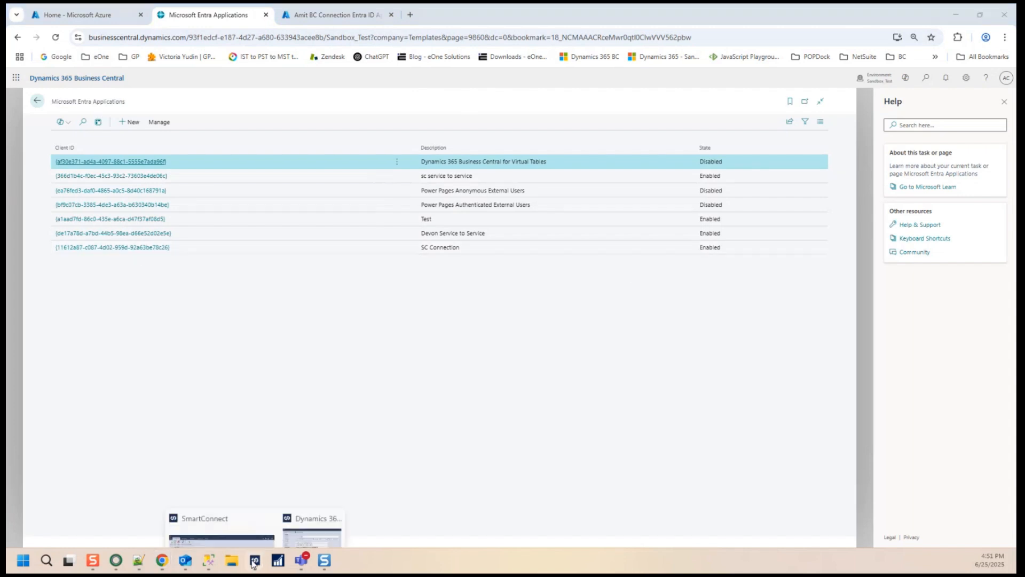
{"action": "left_click", "coordinate": [335, 477]}
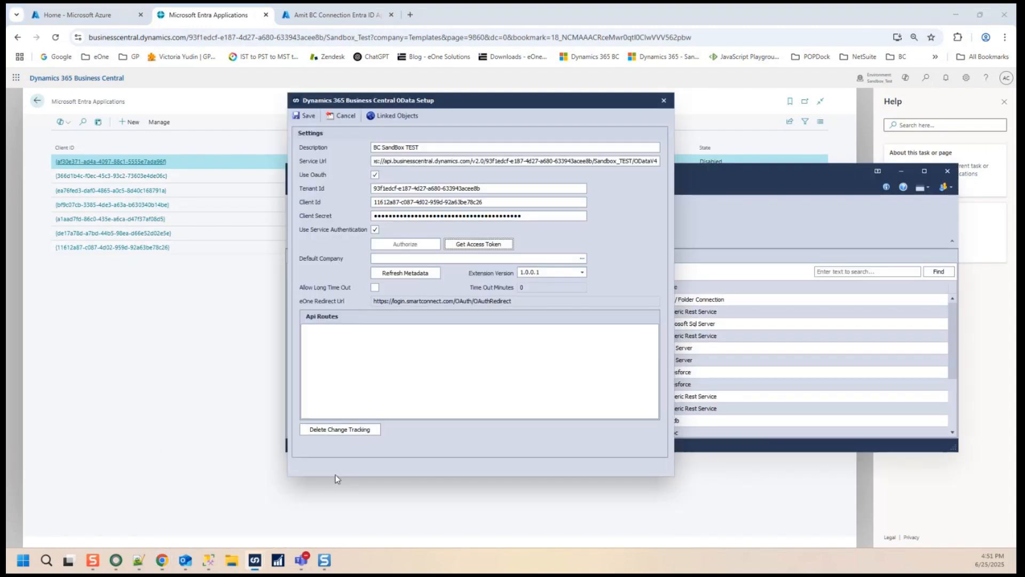
{"action": "left_click", "coordinate": [583, 259]}
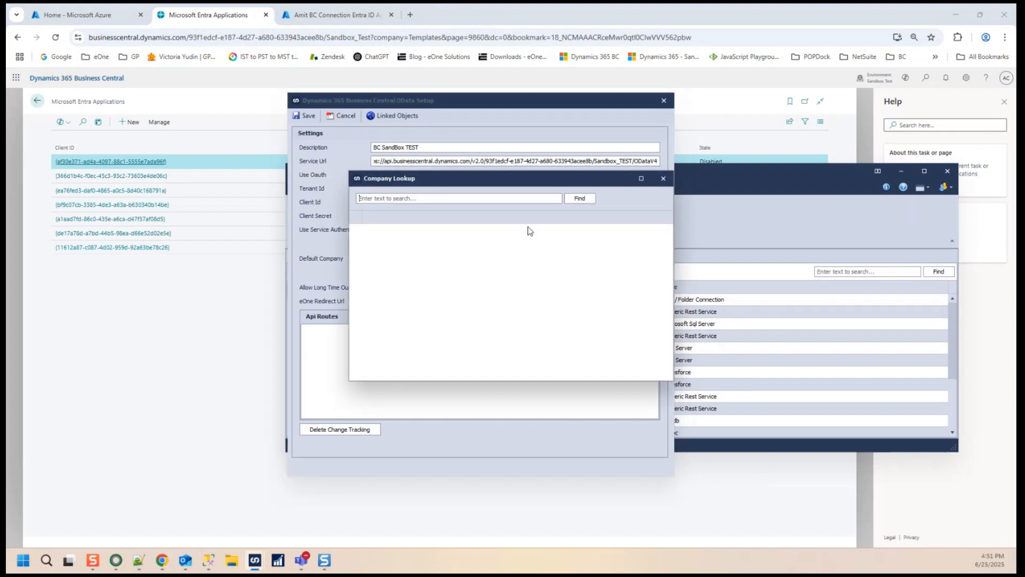
{"action": "left_click", "coordinate": [663, 178]}
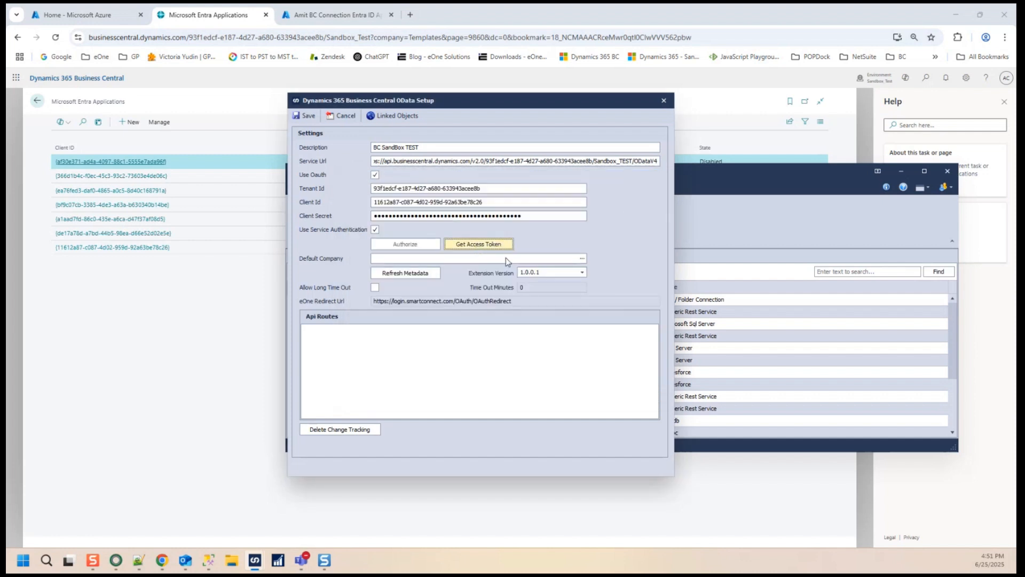
{"action": "left_click", "coordinate": [485, 303]}
{"action": "left_click", "coordinate": [584, 258]}
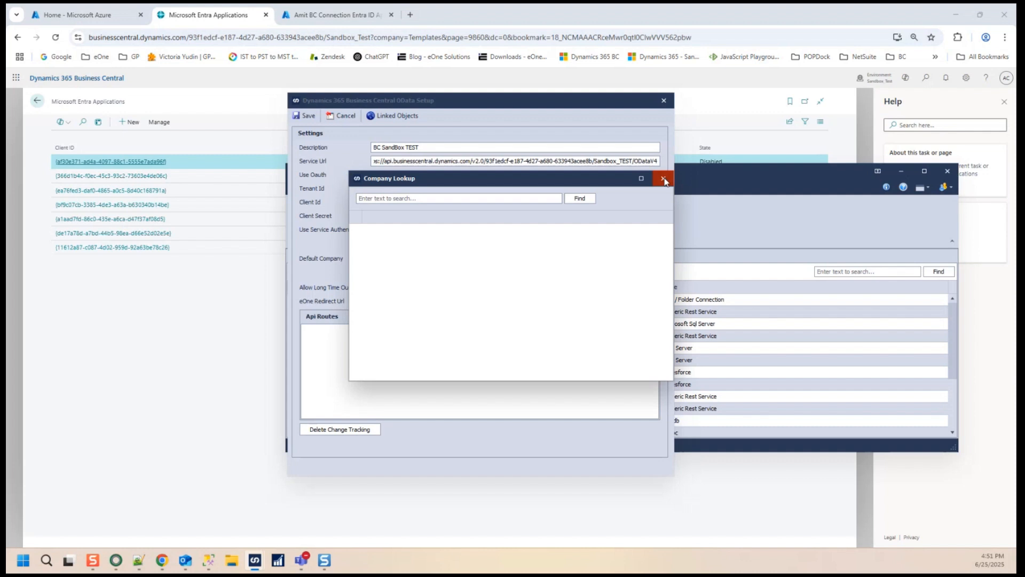
{"action": "left_click", "coordinate": [664, 179]}
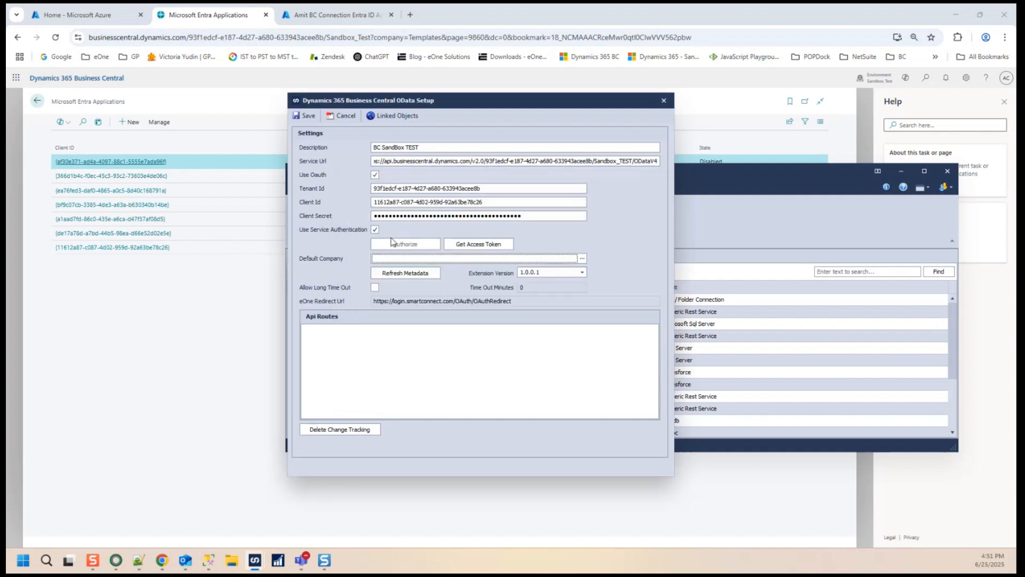
{"action": "left_click", "coordinate": [528, 216]}
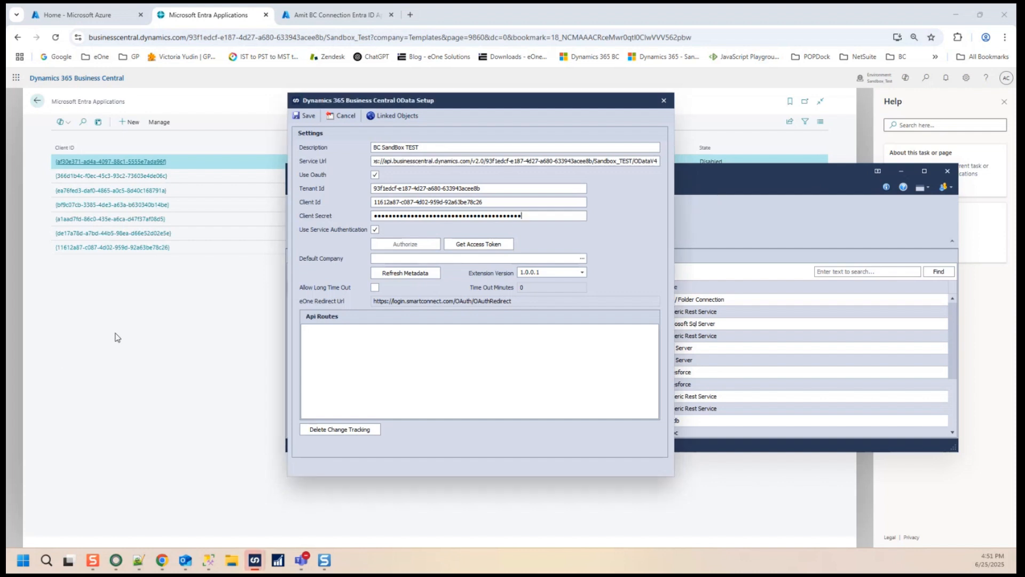
- Switch to Business Central, assign the D365 BUS FULL ACCESS permission set on the SC Connection card, and reopen the card to verify it
{"action": "left_click", "coordinate": [193, 254]}
{"action": "left_click", "coordinate": [147, 247]}
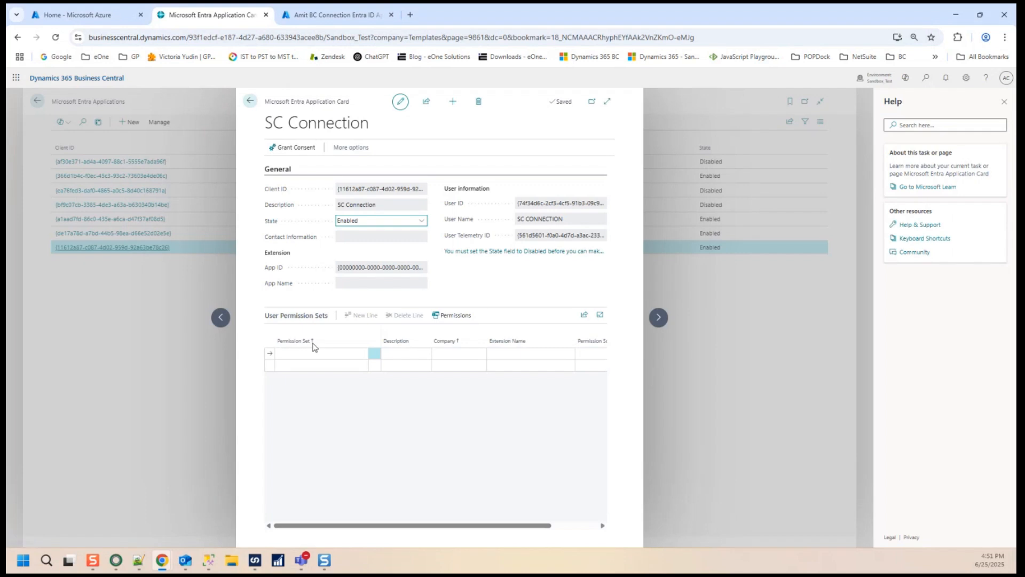
{"action": "left_click", "coordinate": [314, 355]}
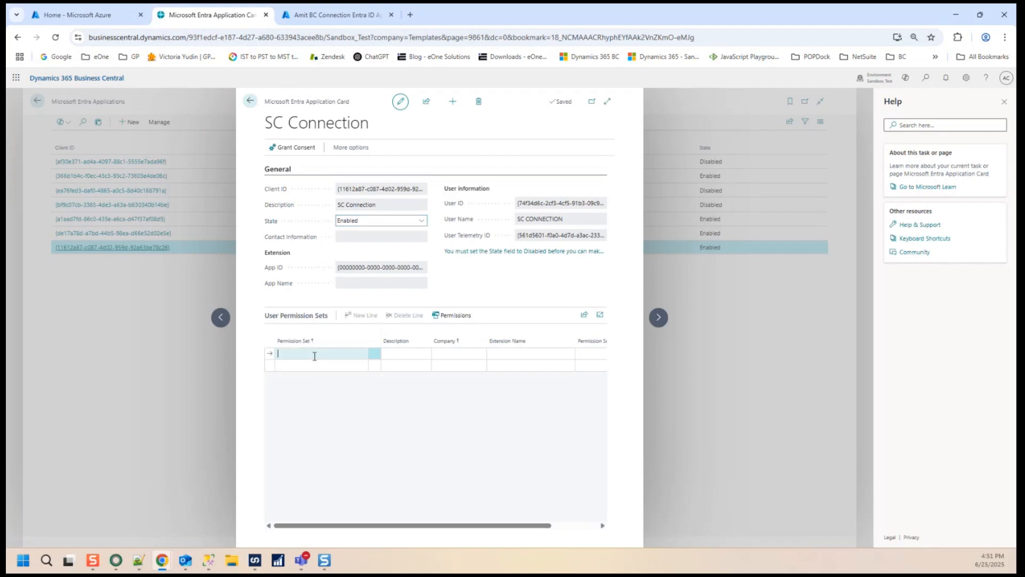
{"action": "type", "text": "D365 BUS FULL ACC"}
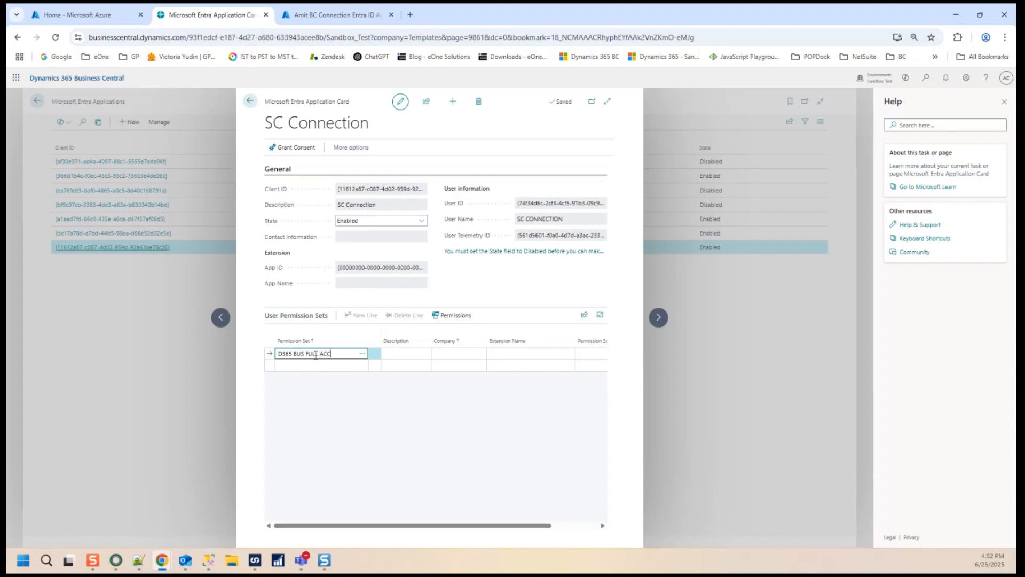
{"action": "type", "text": "ESS"}
{"action": "key", "text": "Tab"}
{"action": "left_click", "coordinate": [533, 362]}
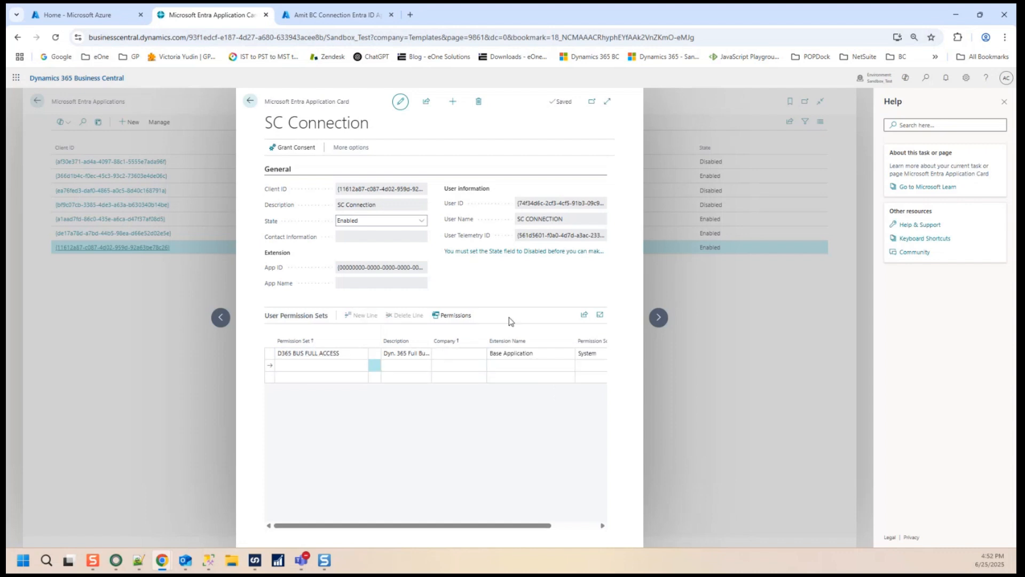
{"action": "left_click", "coordinate": [249, 103]}
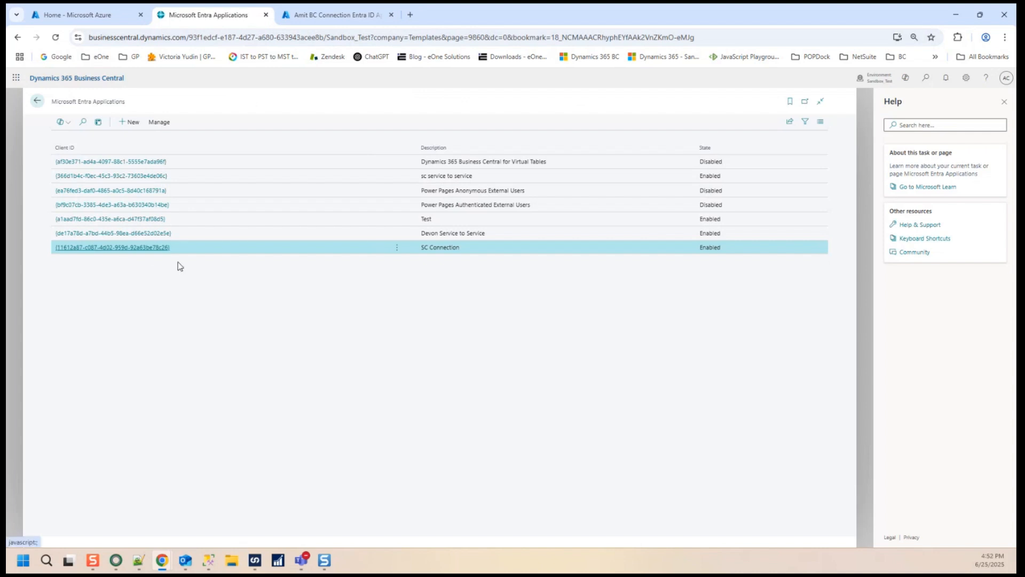
{"action": "left_click", "coordinate": [146, 248]}
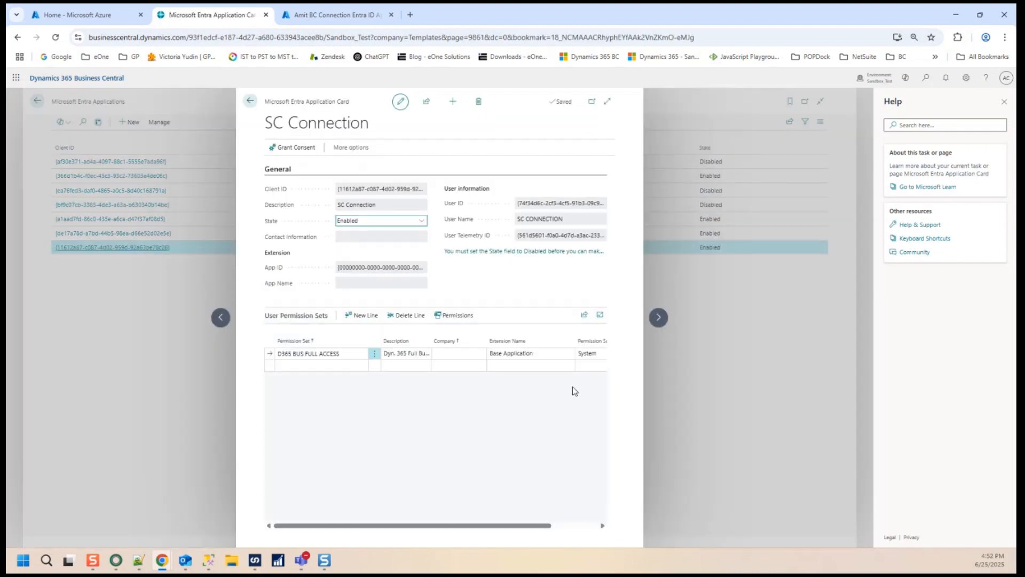
{"action": "left_click", "coordinate": [746, 369]}
- Switch to the SmartConnect OData setup and request a new access token, dismissing the resulting message
{"action": "mouse_move", "coordinate": [255, 559]}
{"action": "left_click", "coordinate": [314, 508]}
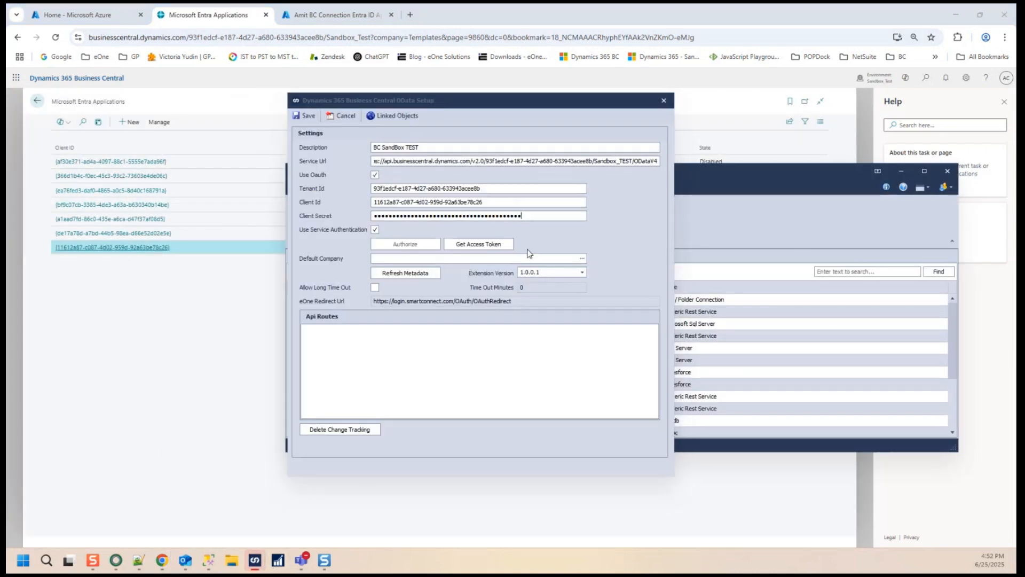
{"action": "left_click", "coordinate": [508, 246]}
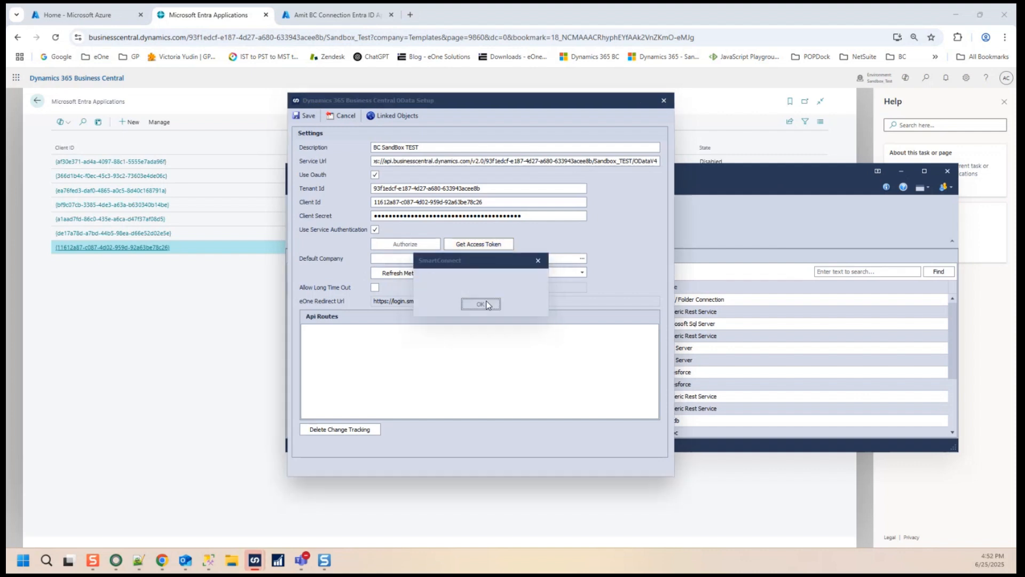
{"action": "left_click", "coordinate": [481, 301]}
- Set the connection's Default Company to Templates, enable the v2.0 API route and save the connection
{"action": "left_click", "coordinate": [582, 259]}
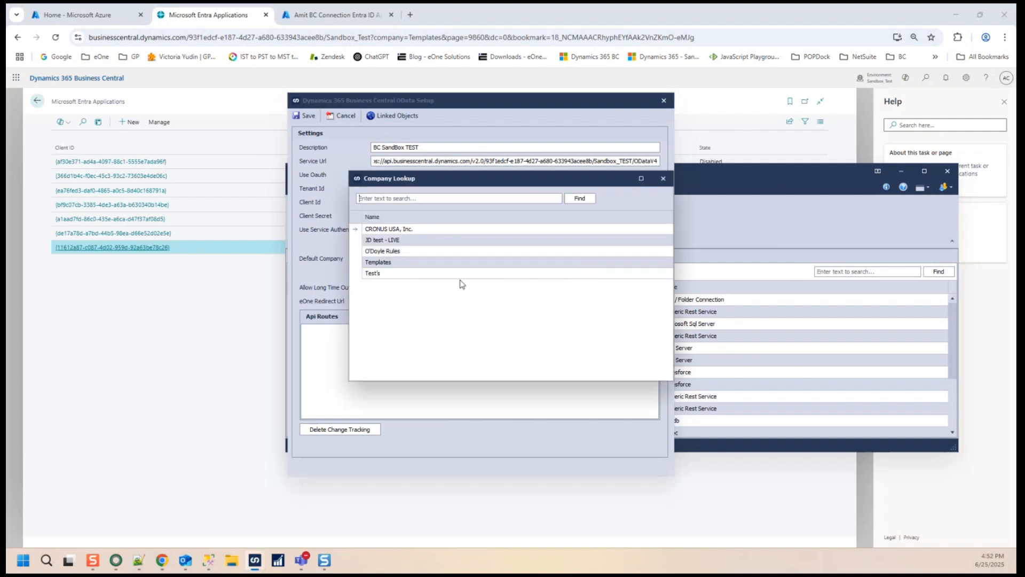
{"action": "left_click", "coordinate": [388, 263]}
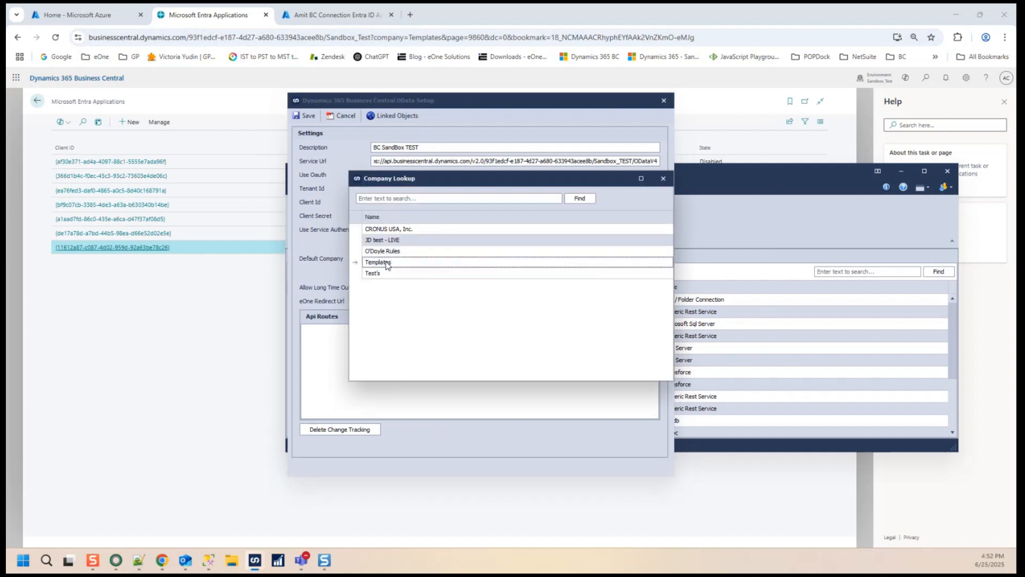
{"action": "double_click", "coordinate": [394, 263]}
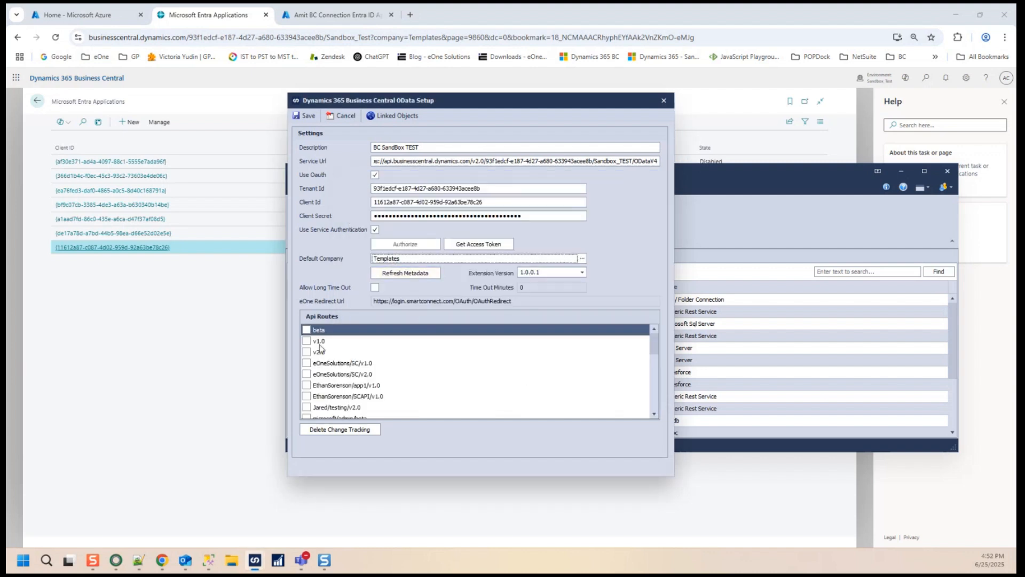
{"action": "left_click", "coordinate": [307, 352]}
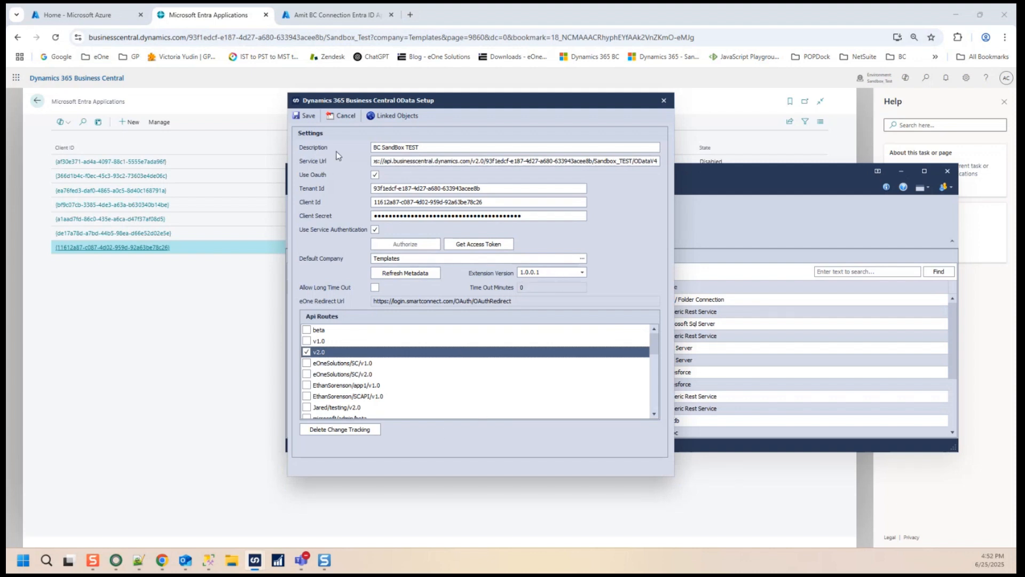
{"action": "left_click", "coordinate": [305, 116]}
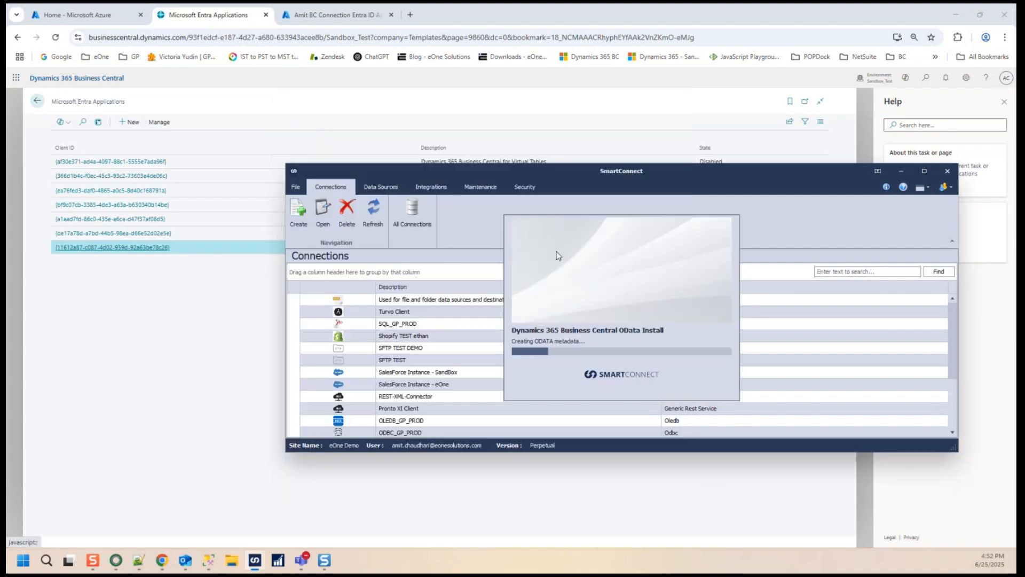